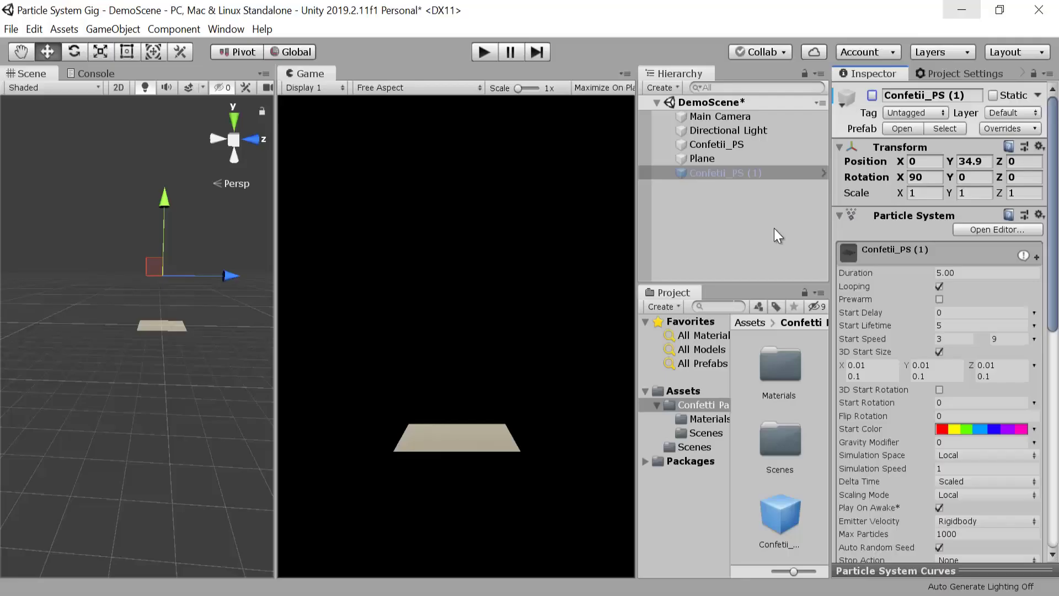
Deactivate the Confetii_PS object and activate Confetii_PS (1), restarting its particle preview.
left_click(753, 147)
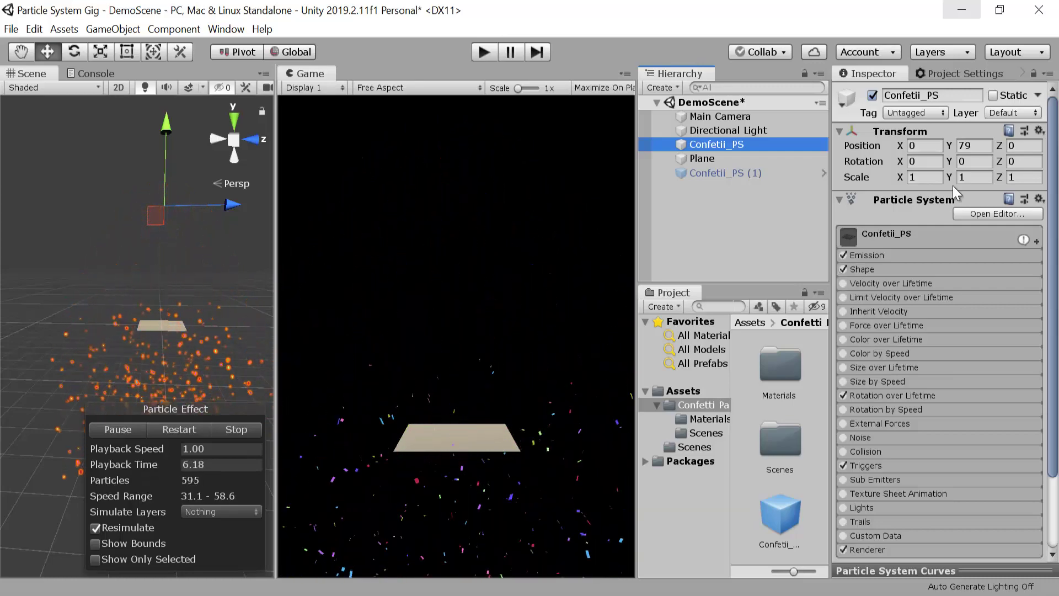
left_click(872, 95)
left_click(794, 173)
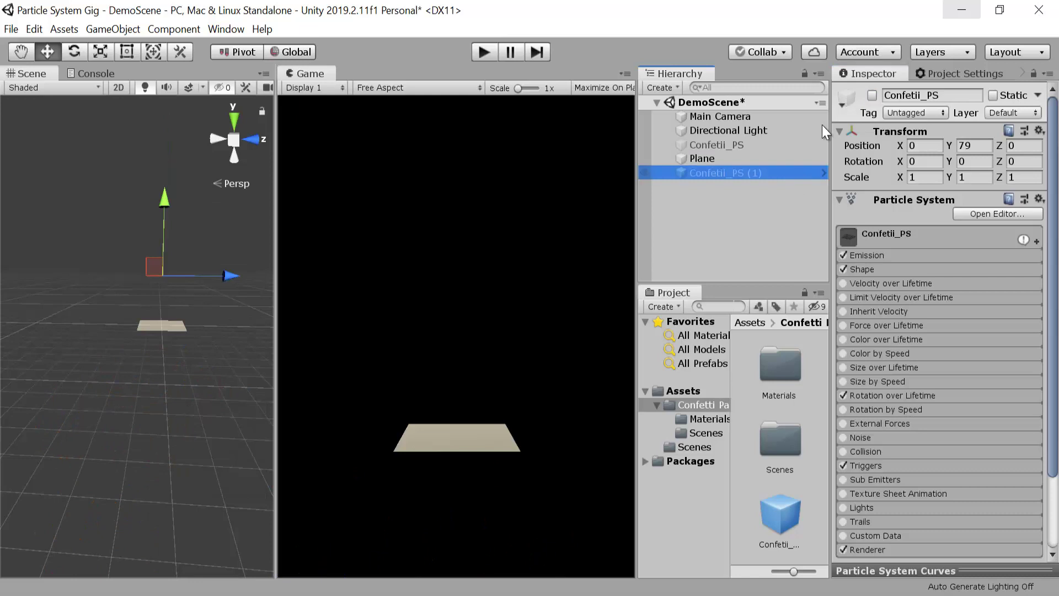
left_click(872, 95)
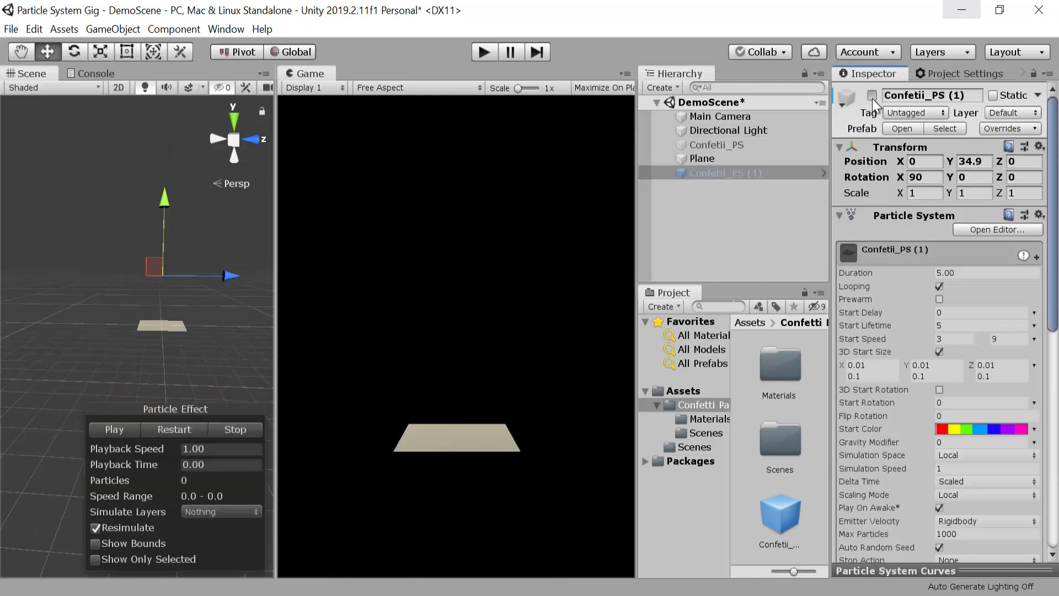
left_click(187, 428)
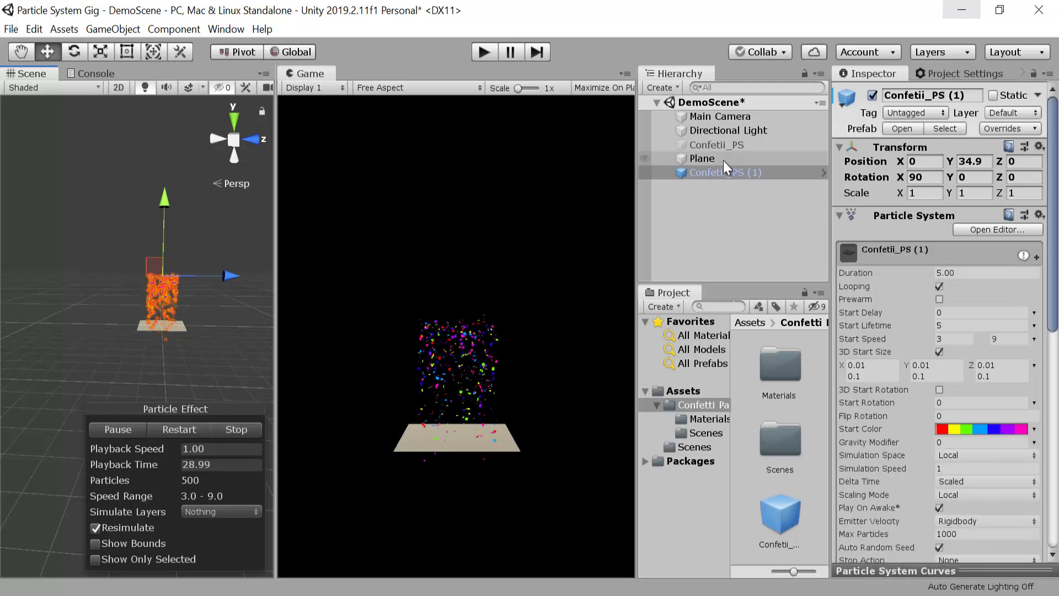
Completely unpack the Confetii_PS (1) prefab instance.
right_click(731, 172)
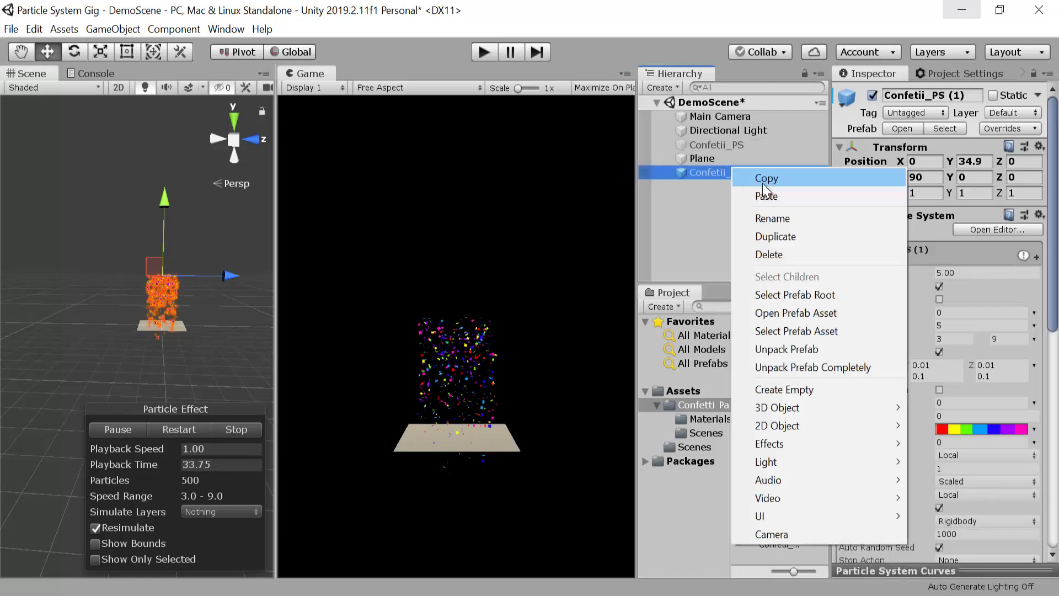
left_click(838, 366)
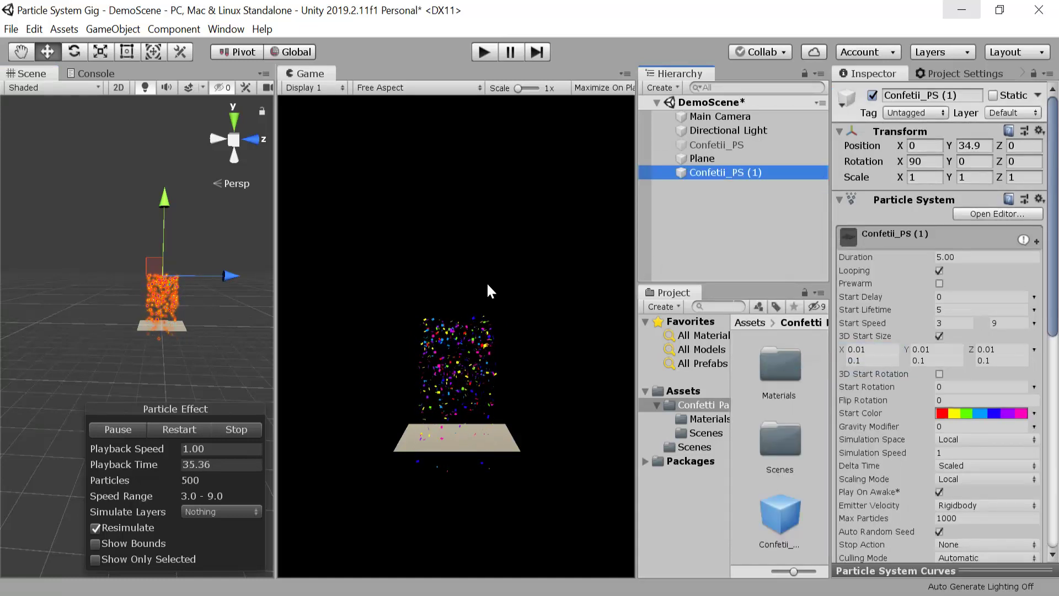
Change the emitter shape of Confetii_PS (1) to Sphere with radius 0.0001 and scale 5 on X, Y and Z.
right_click_drag(106, 307, 331, 265)
left_click_drag(1053, 209, 1054, 253)
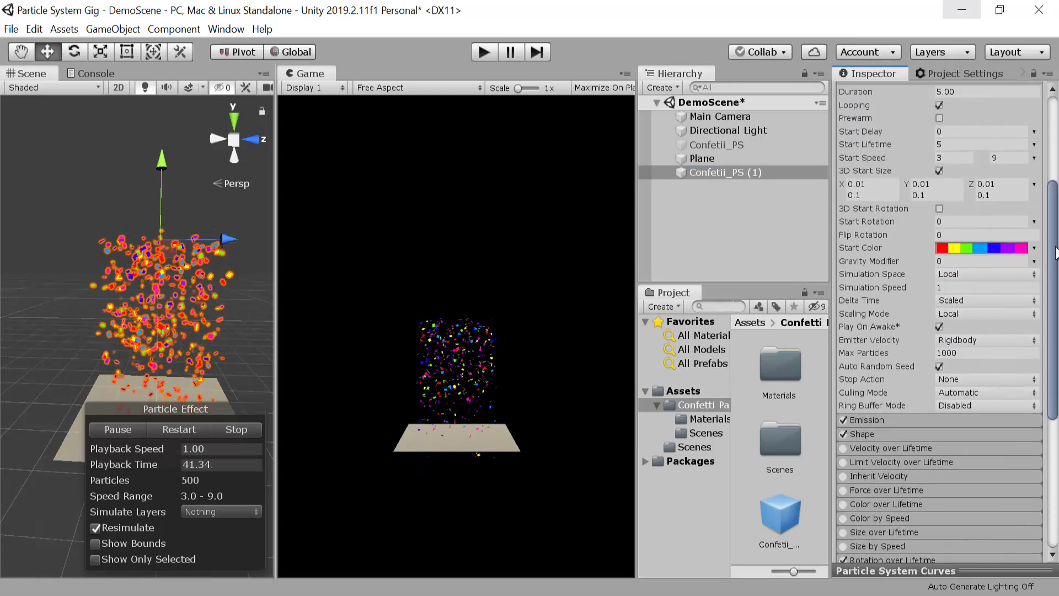
scroll(1004, 396, "down", 3)
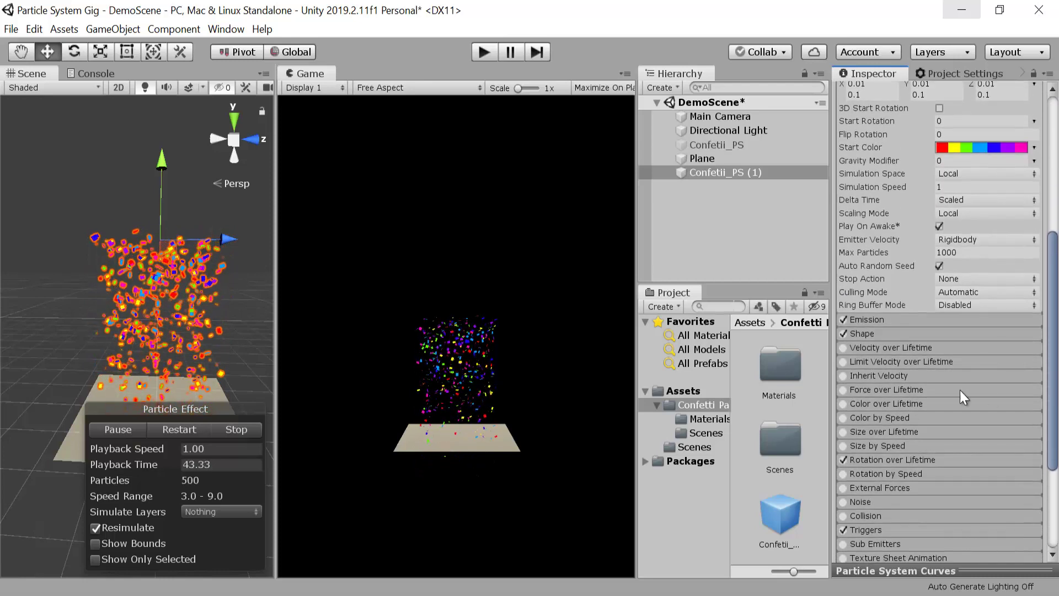
left_click(972, 333)
left_click_drag(1057, 317, 1057, 343)
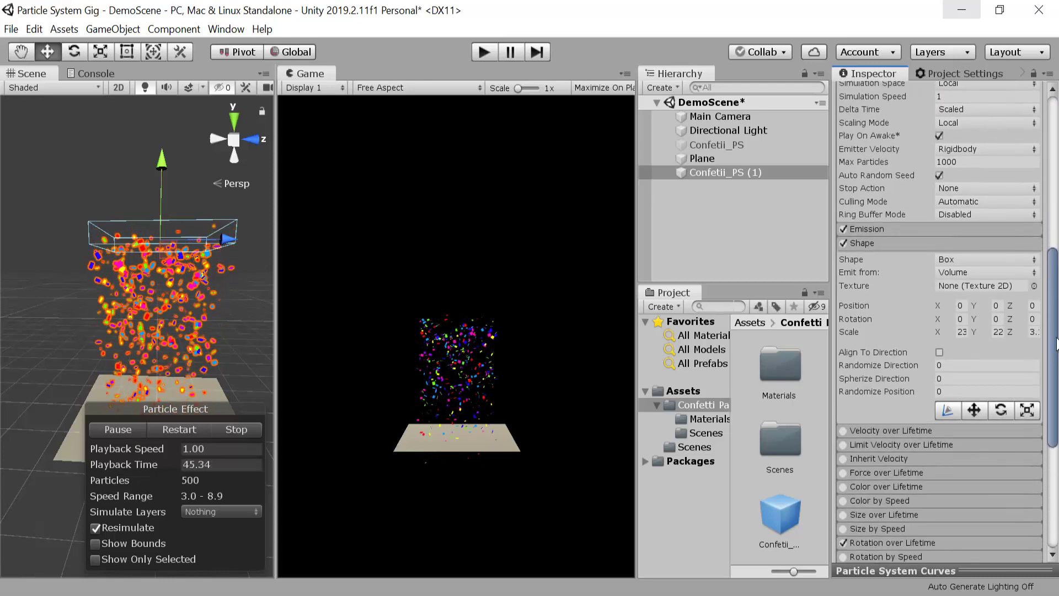
left_click(984, 261)
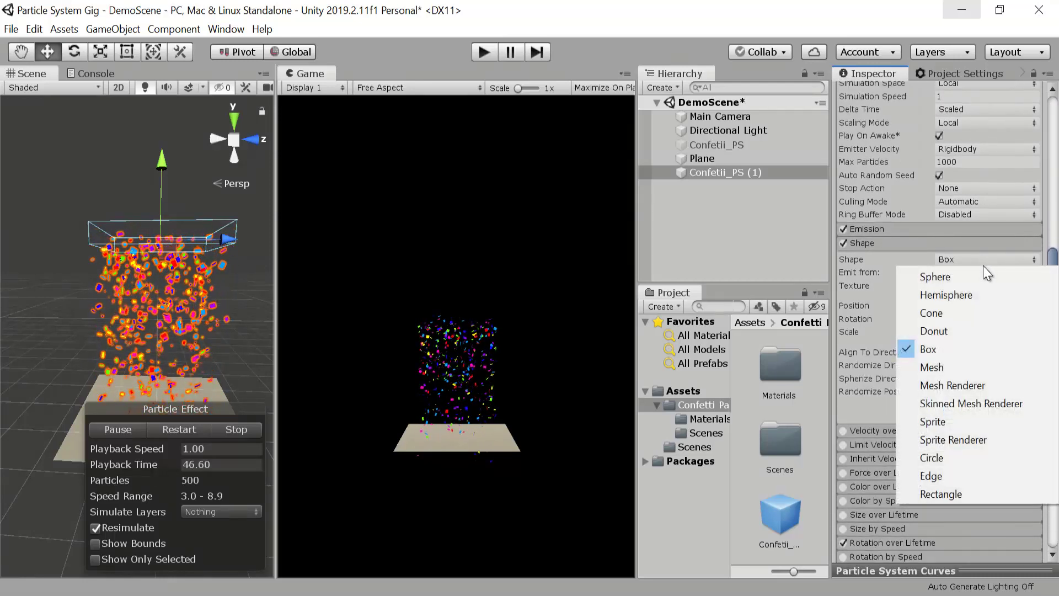
left_click(981, 275)
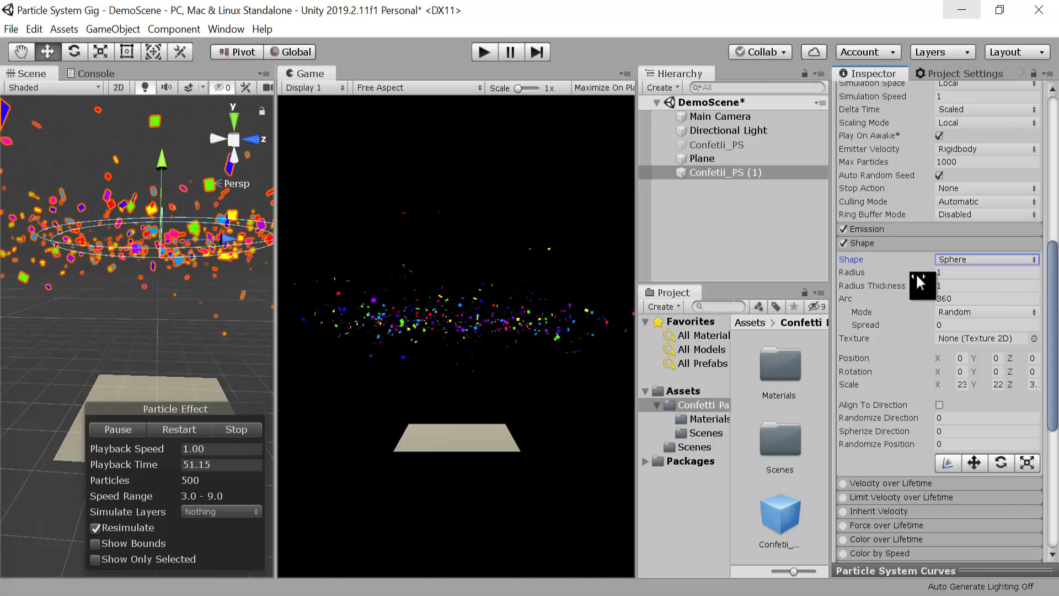
left_click_drag(922, 271, 835, 270)
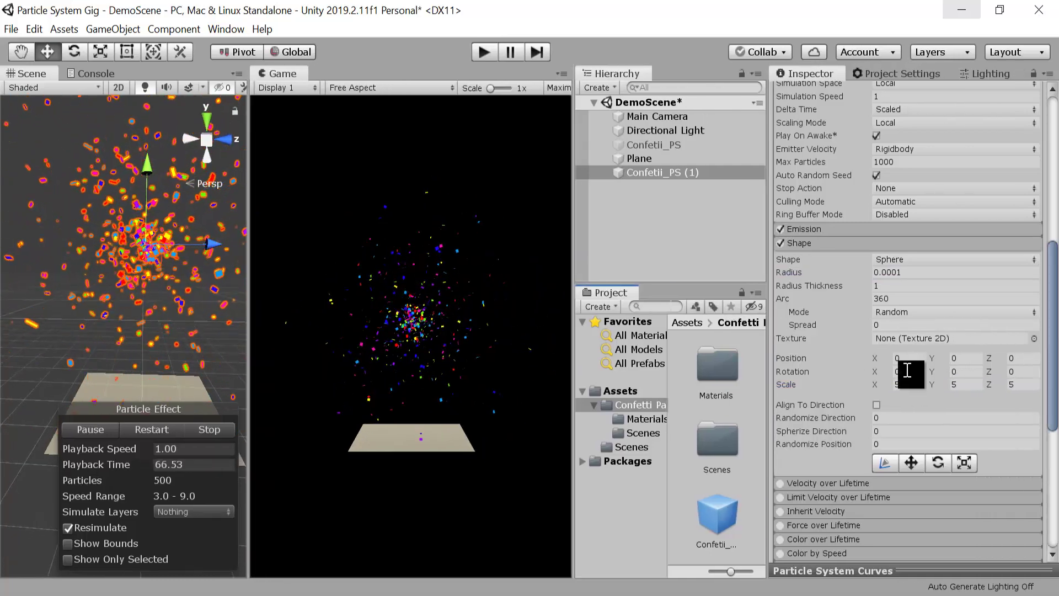
Set the emission Rate over Time to 0 and add a burst with a count of 1000.
scroll(1057, 331, "down", 5)
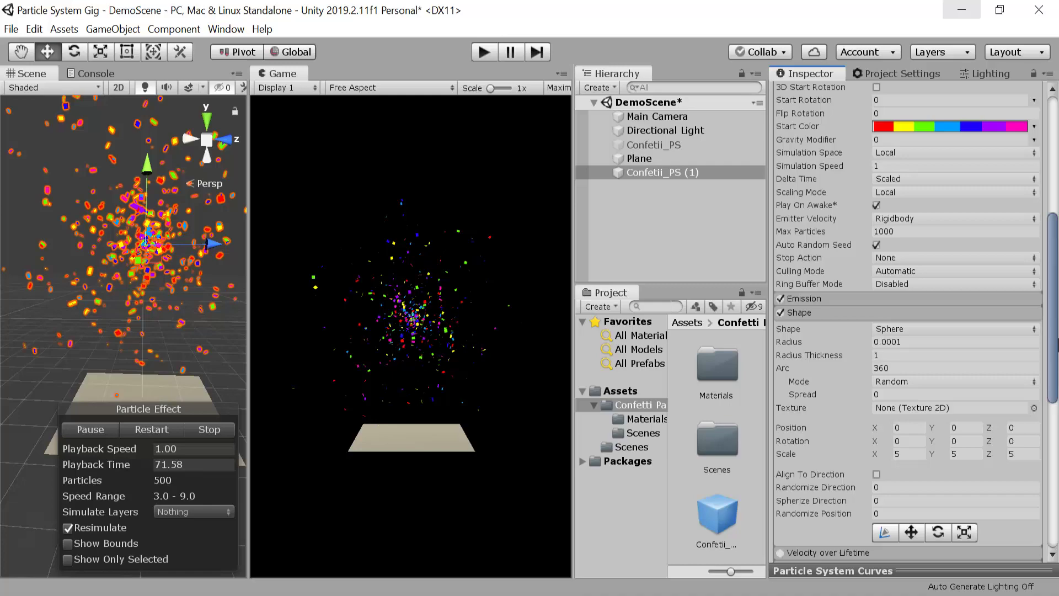
left_click(928, 299)
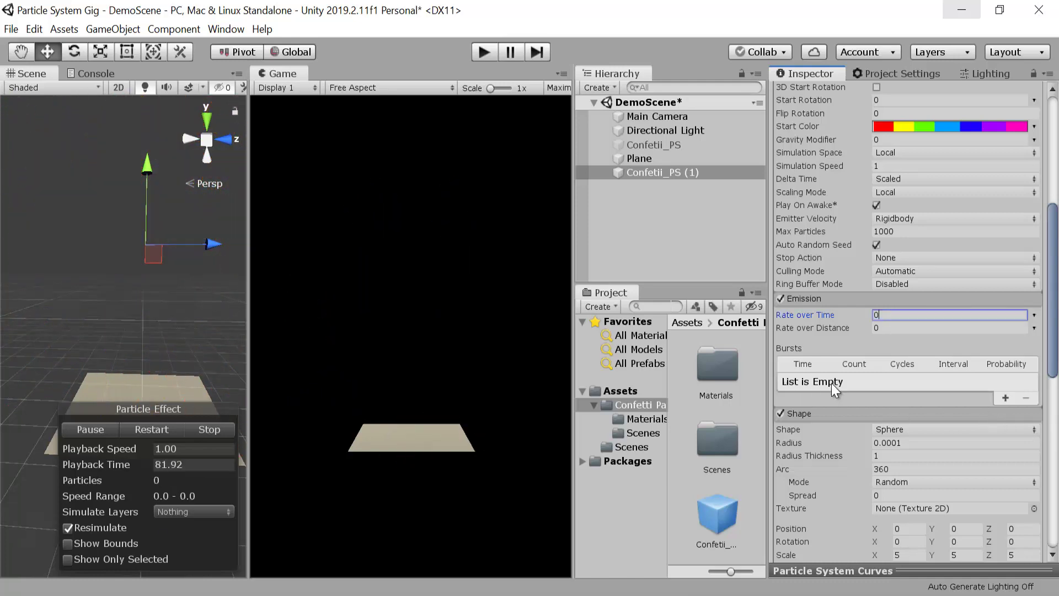
left_click(1005, 397)
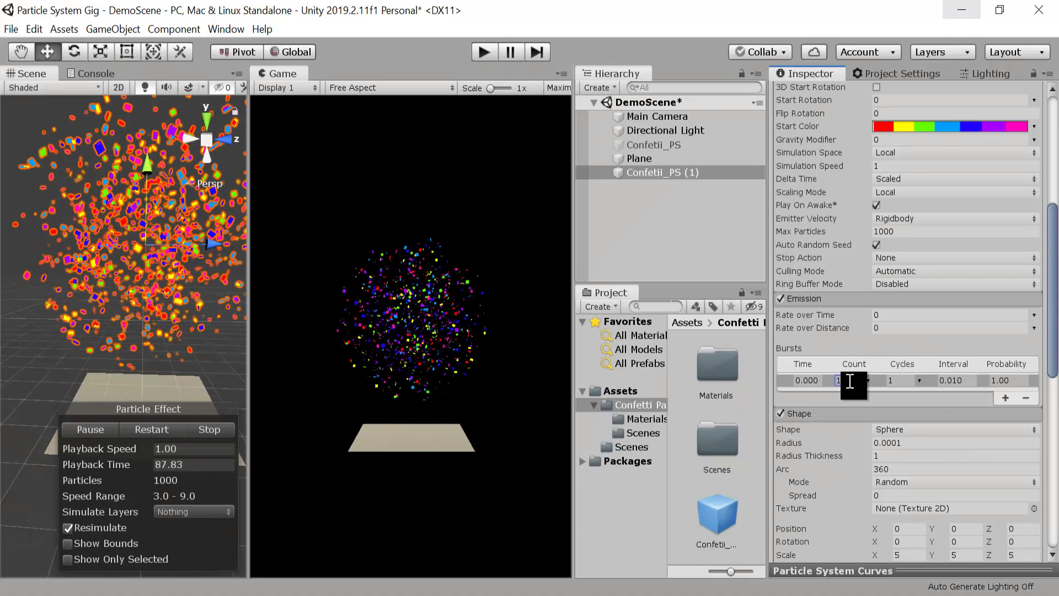
Set Max Particles of Confetii_PS (1) to 5000.
left_click(915, 236)
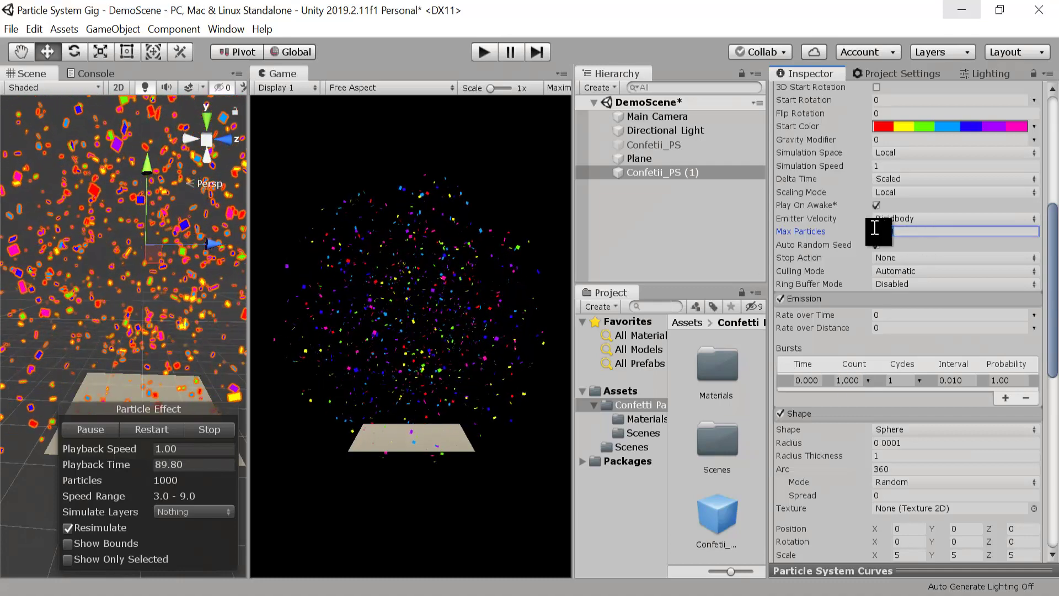
type("50")
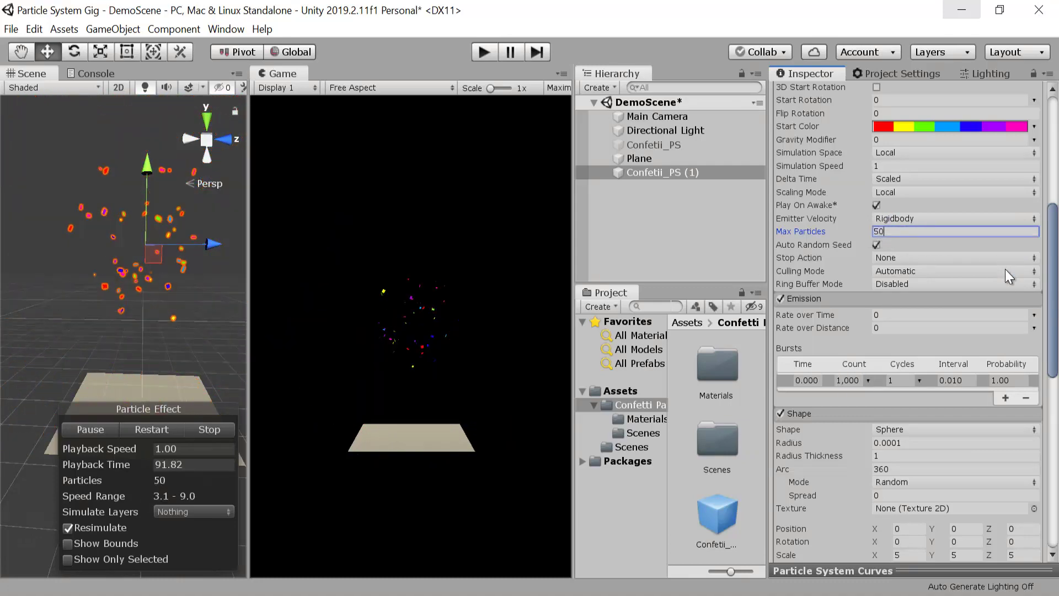
type("00")
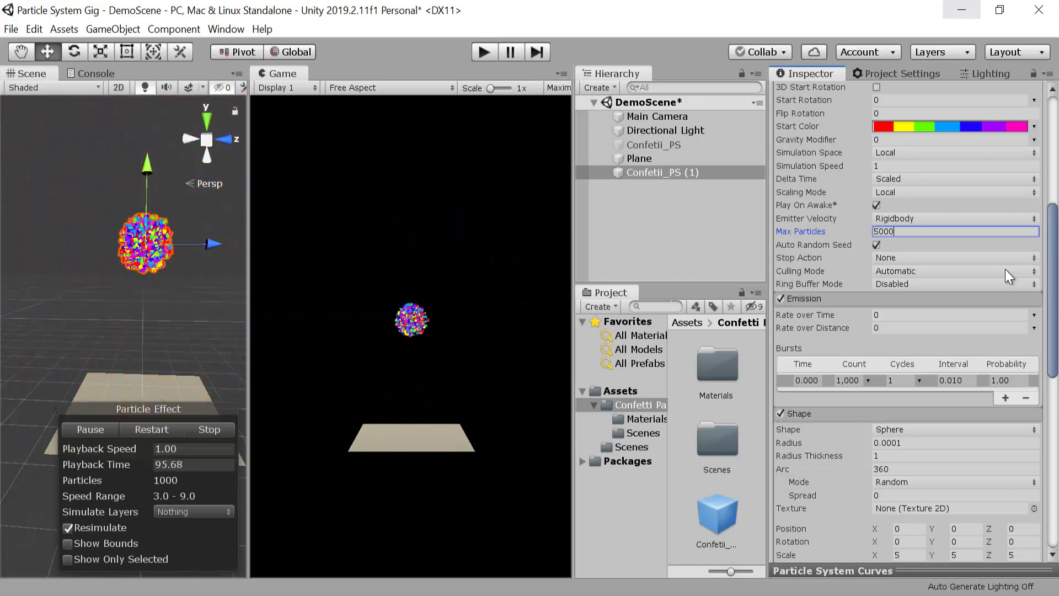
Set the Gravity Modifier of Confetii_PS (1) to 0.5.
scroll(978, 323, "up", 5)
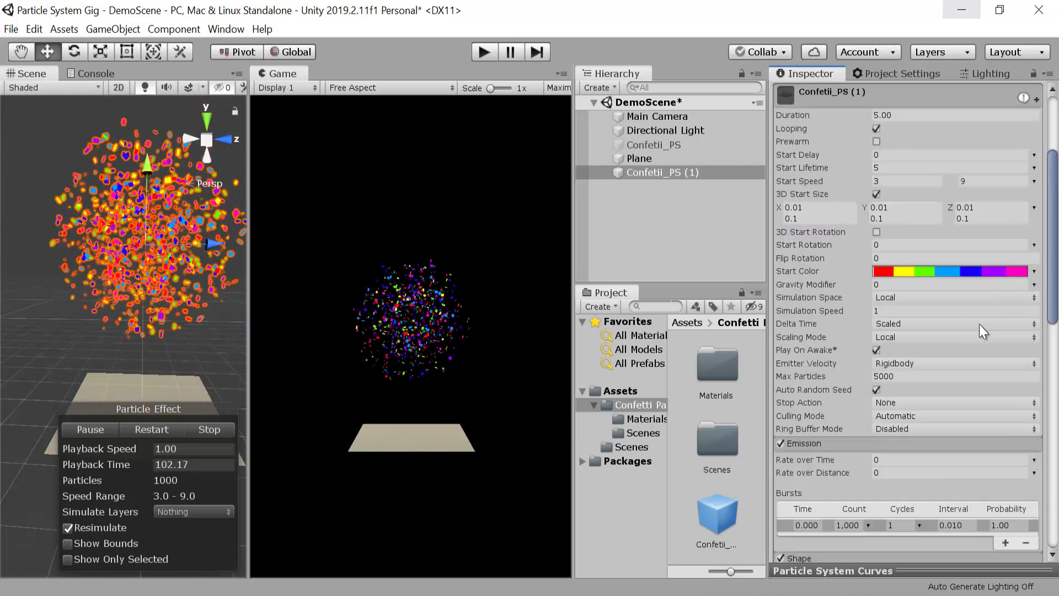
left_click(902, 284)
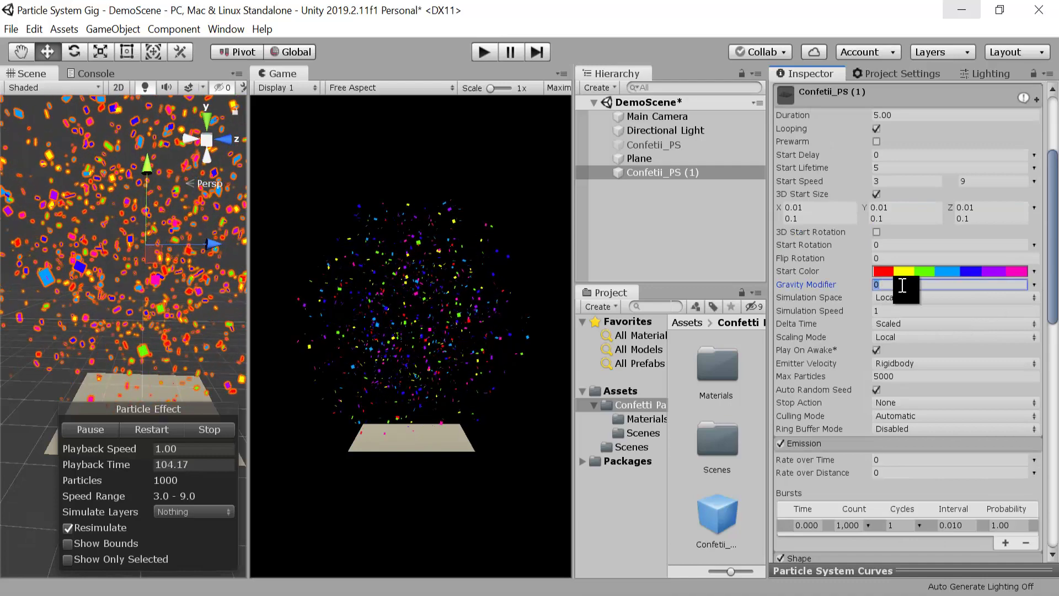
type(".")
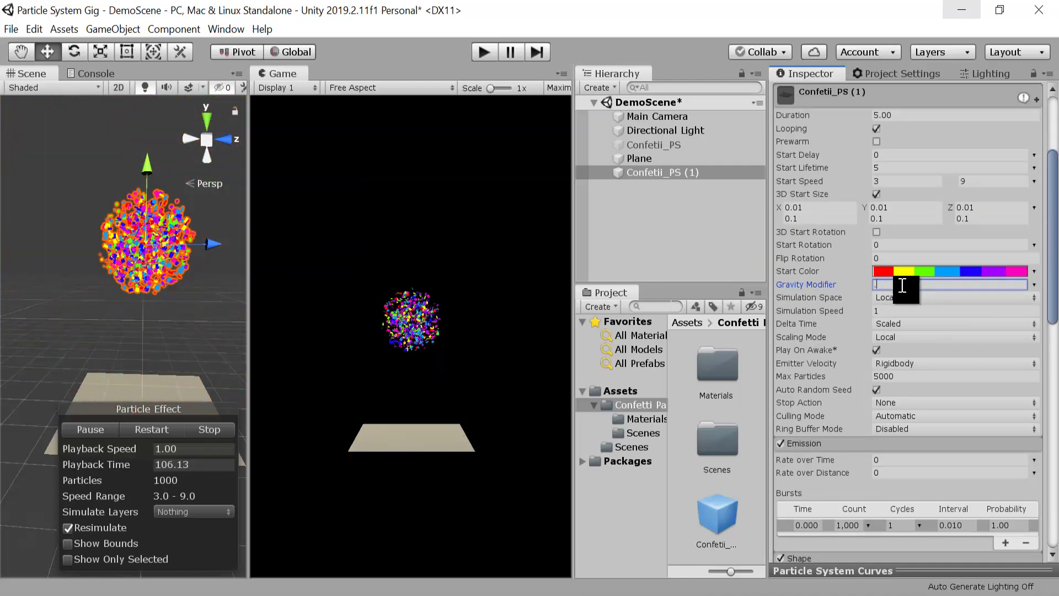
type("5")
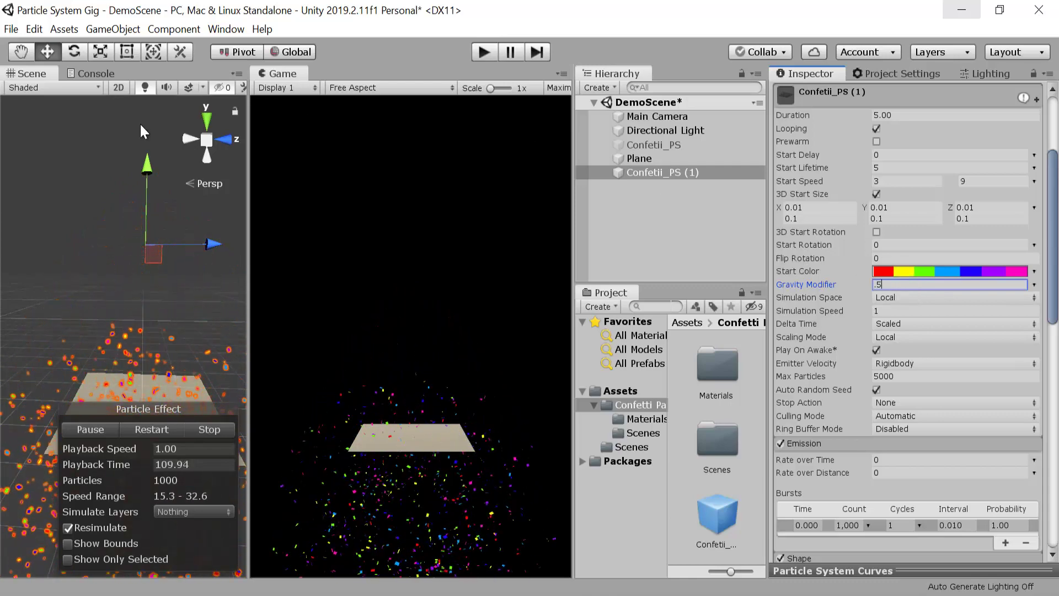
Raise Confetii_PS (1) above the plane to Y 51.3 and set its Gravity Modifier to 0.75, restarting the preview.
left_click_drag(153, 142, 154, 98)
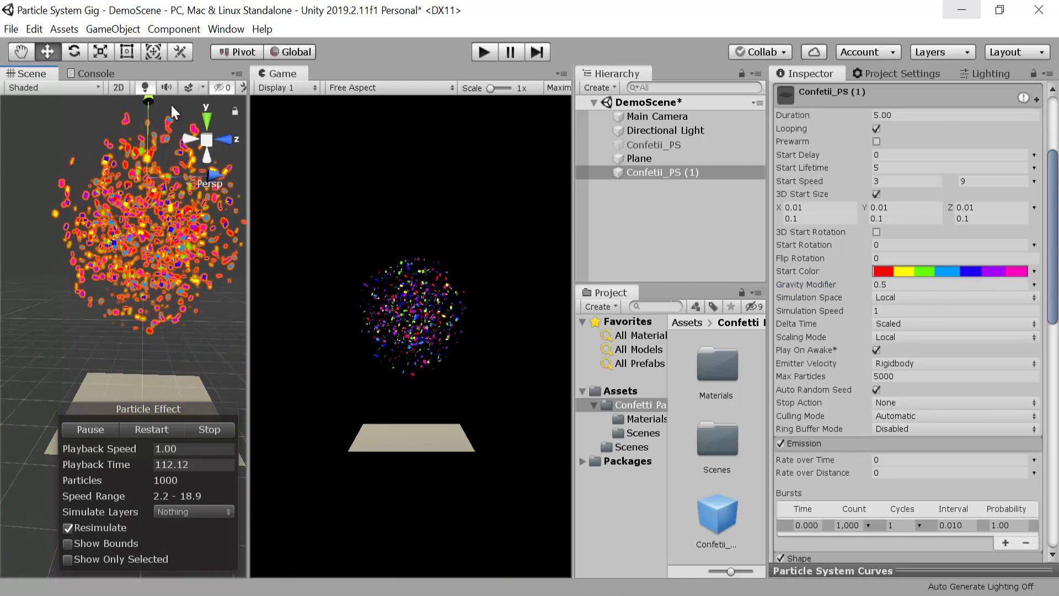
left_click(914, 282)
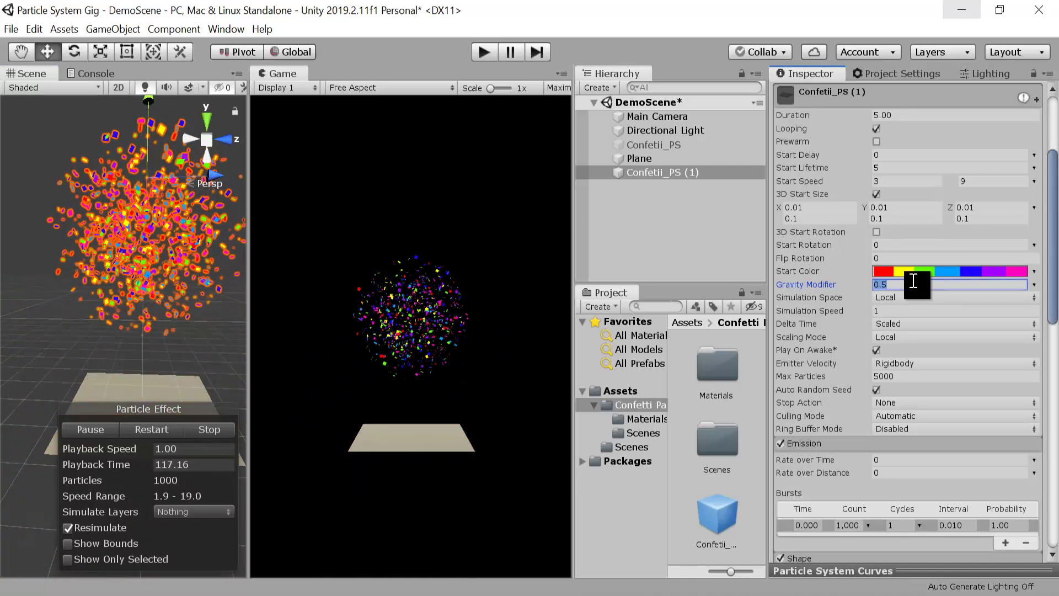
type("0.")
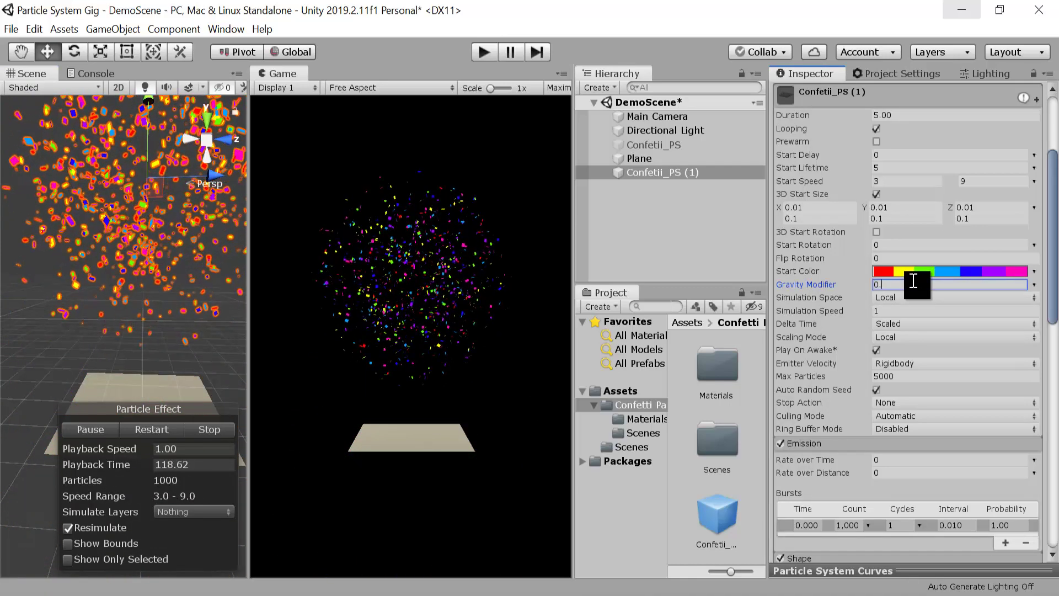
type("75")
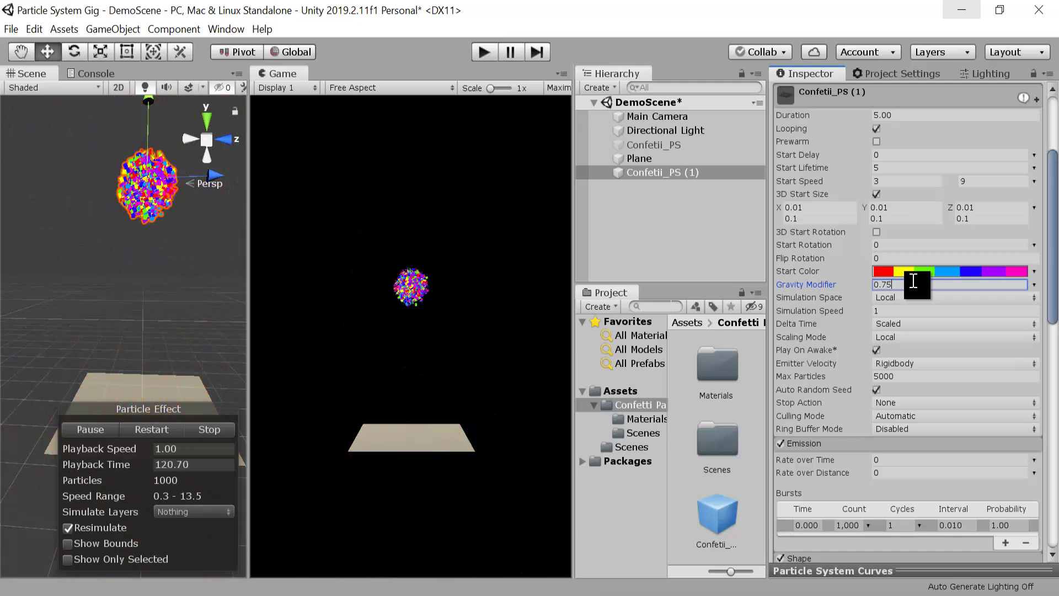
left_click(150, 428)
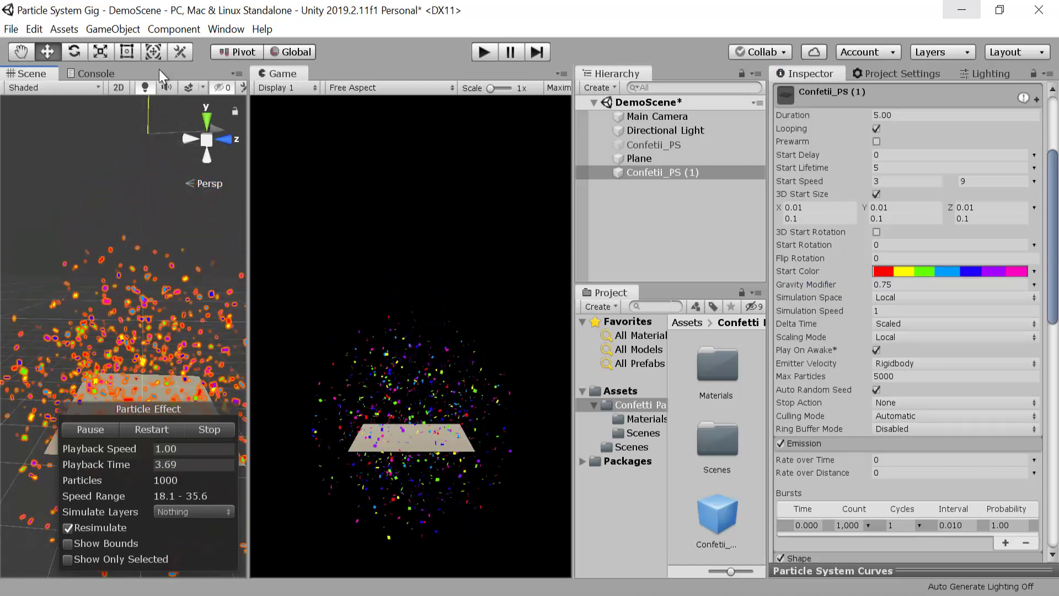
Collapse the Emission and Shape module settings of the particle system.
left_click(997, 442)
scroll(974, 388, "down", 3)
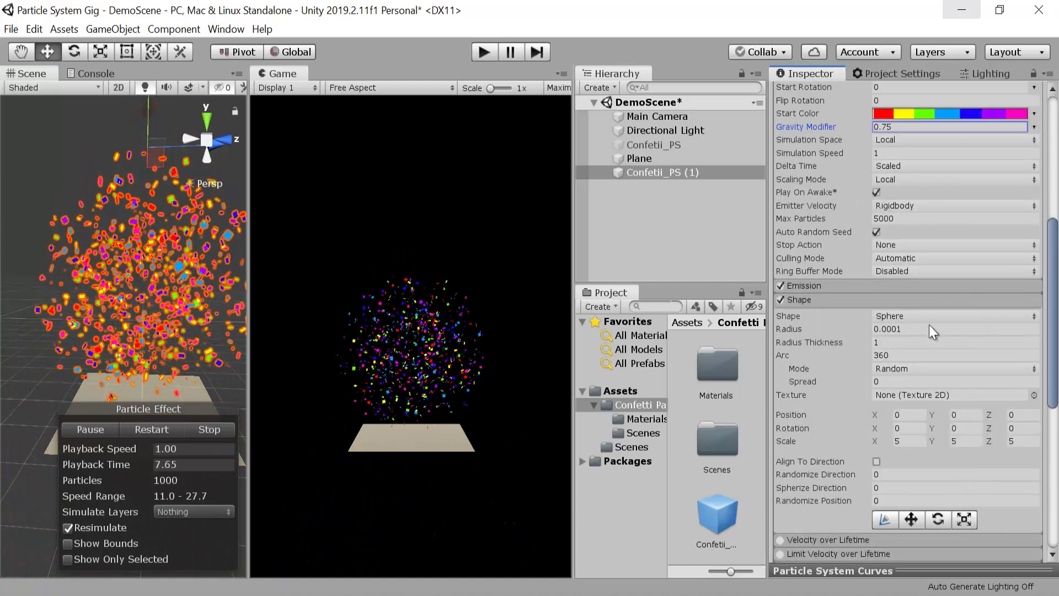
left_click(933, 302)
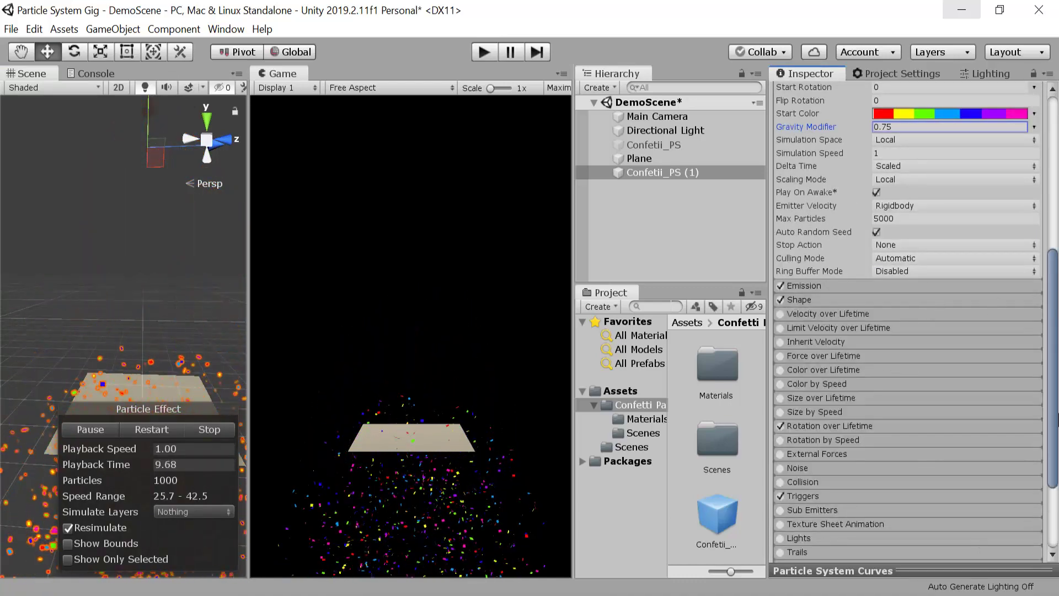
Set the maximum 3D Start Size to 0.13 on Y and 0.17 on Z.
scroll(840, 352, "up", 10)
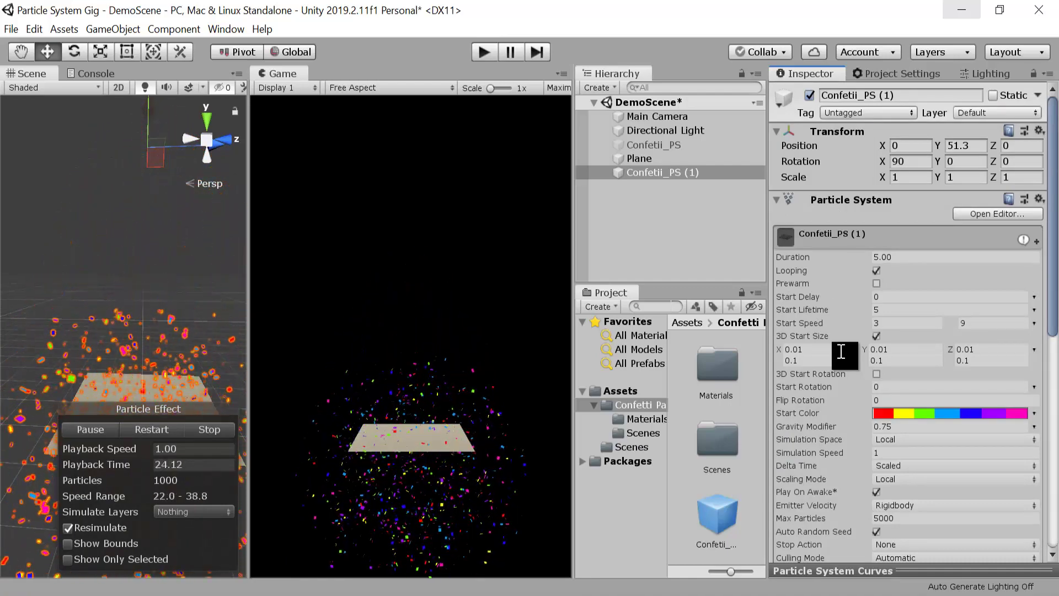
left_click(840, 352)
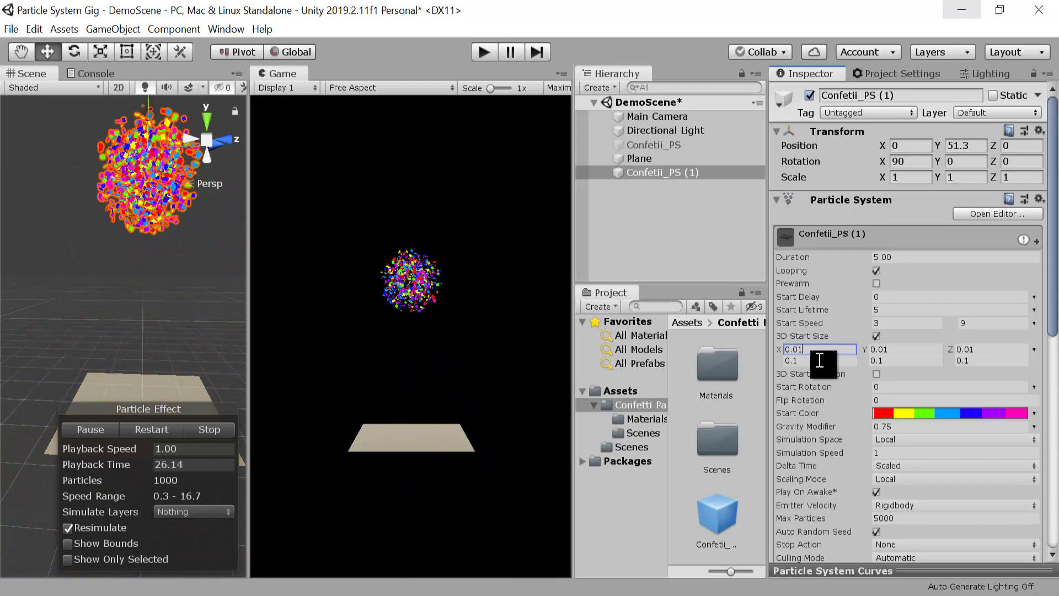
left_click(817, 362)
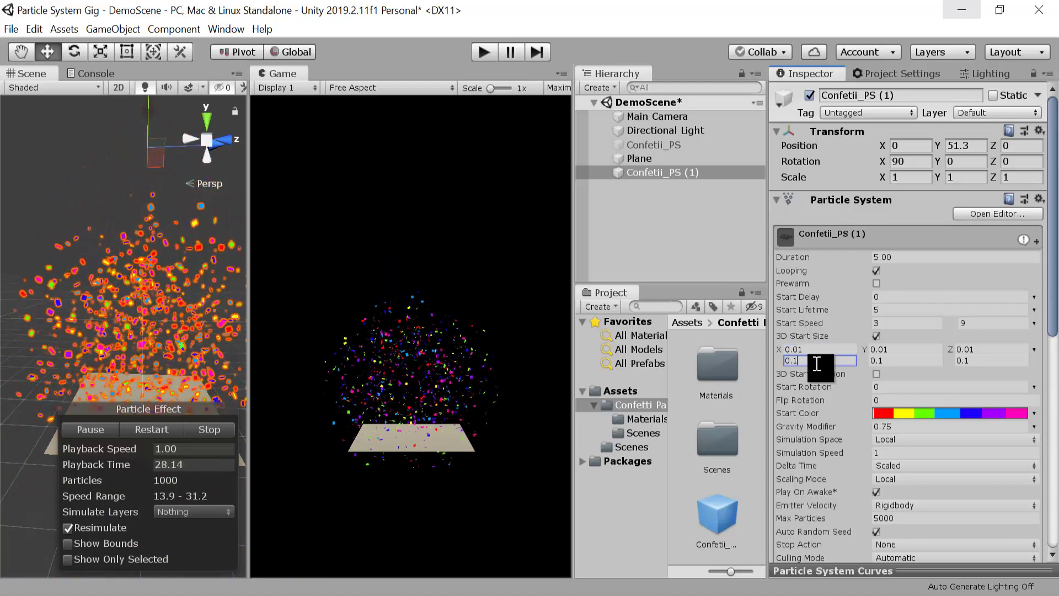
left_click(897, 359)
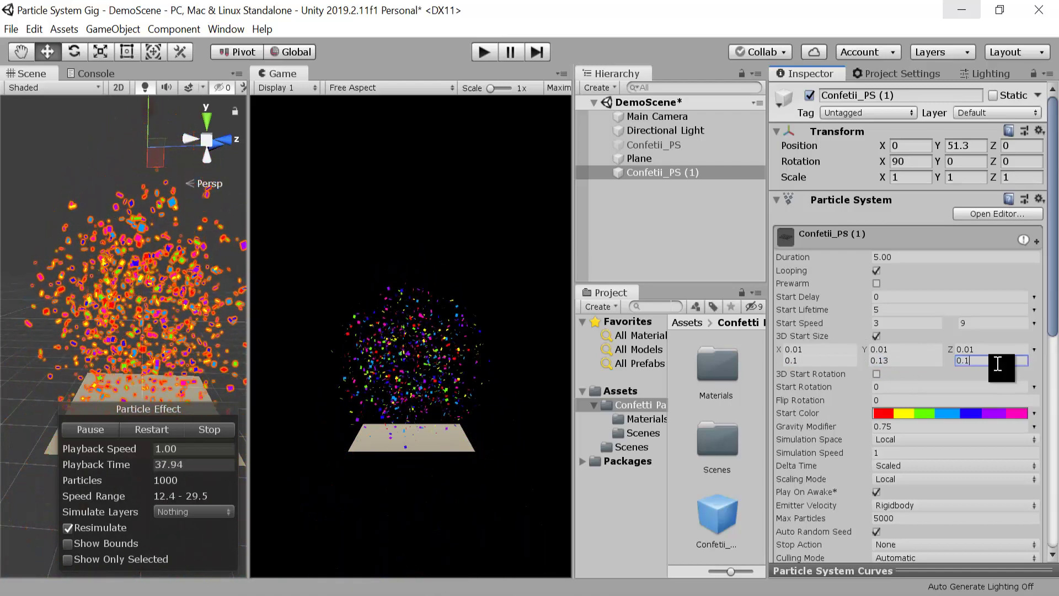
key("BackSpace")
type("7")
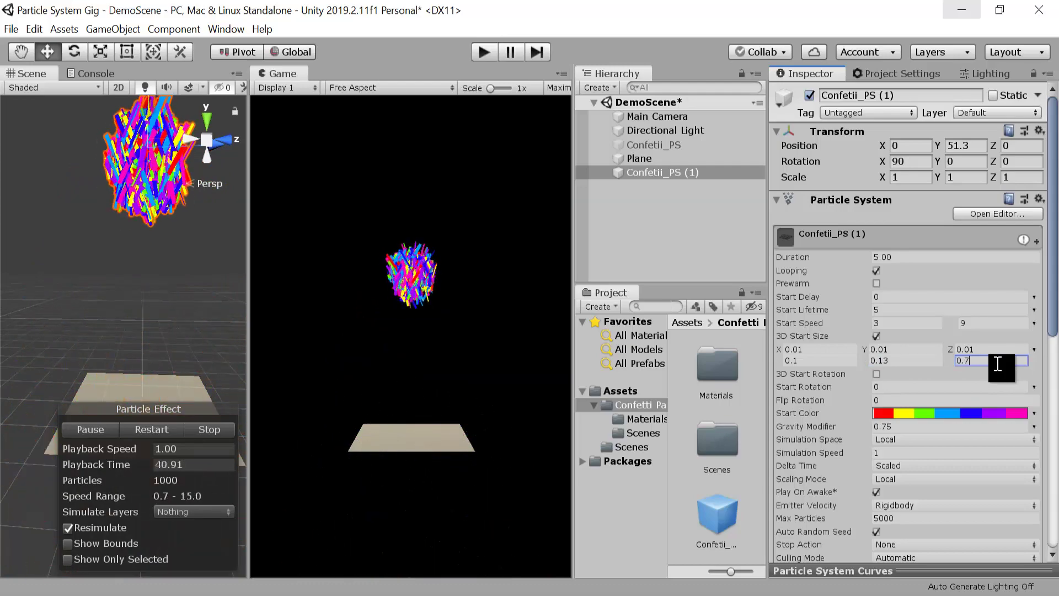
key("BackSpace")
type("17")
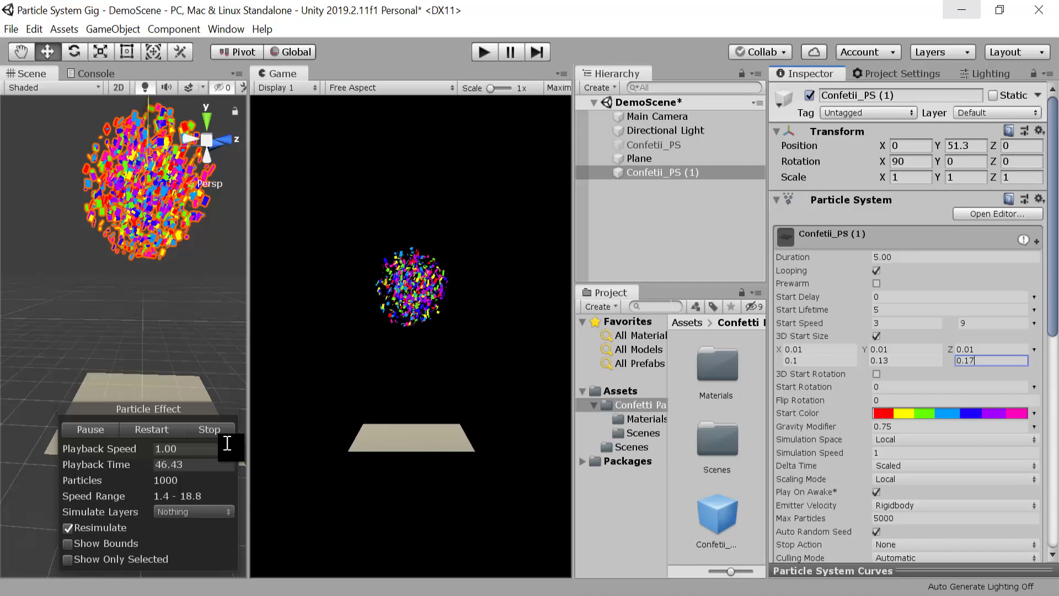
Set the maximum 3D Start Size on Z to 0.15 and restart the particle preview.
key("BackSpace")
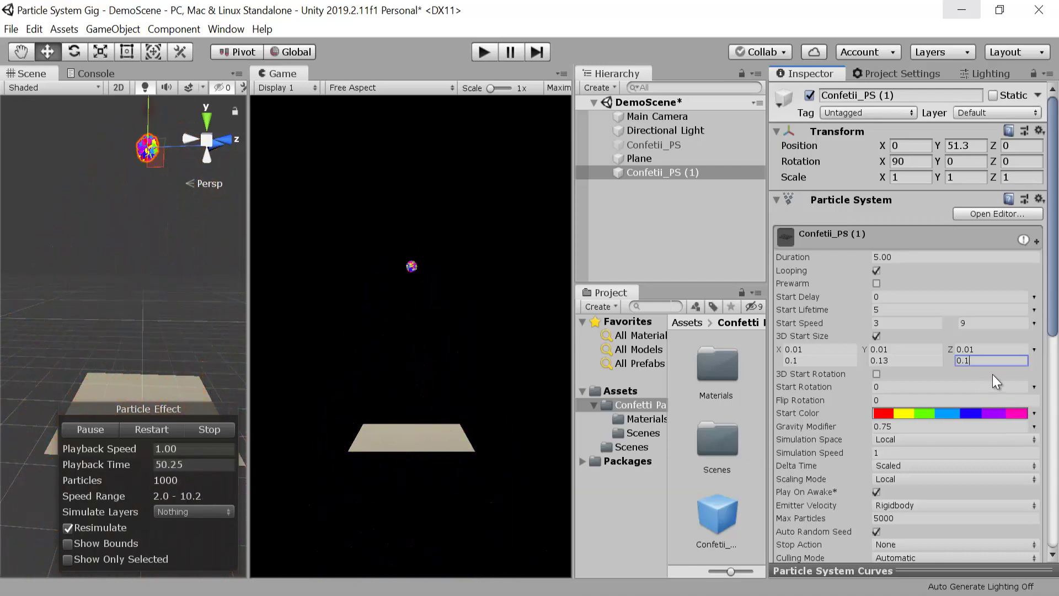
left_click(160, 429)
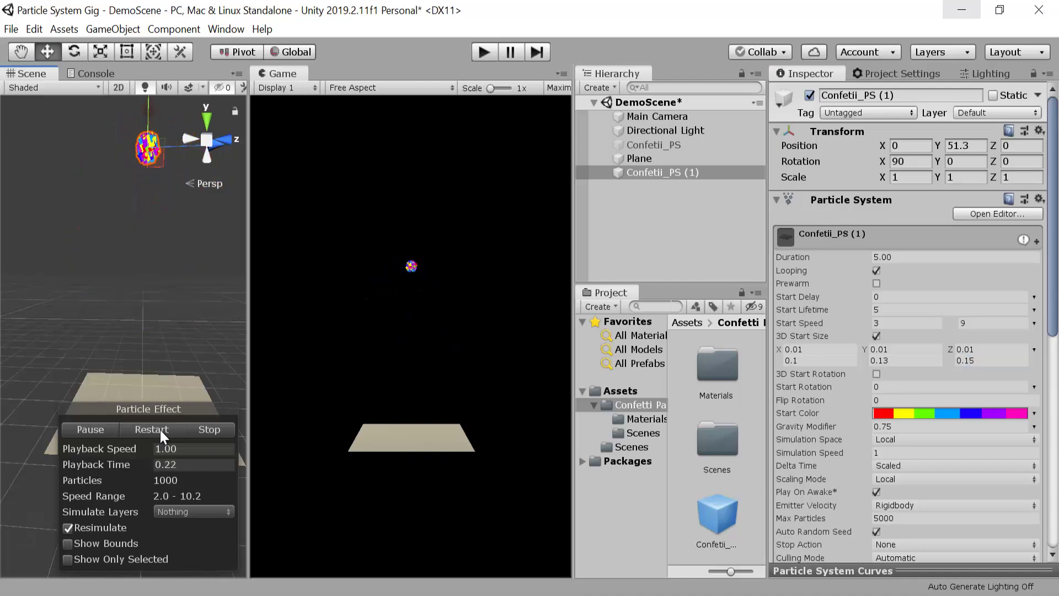
Set both the Duration and the Start Lifetime of Confetii_PS (1) to 10.
scroll(907, 320, "down", 5)
scroll(908, 326, "up", 5)
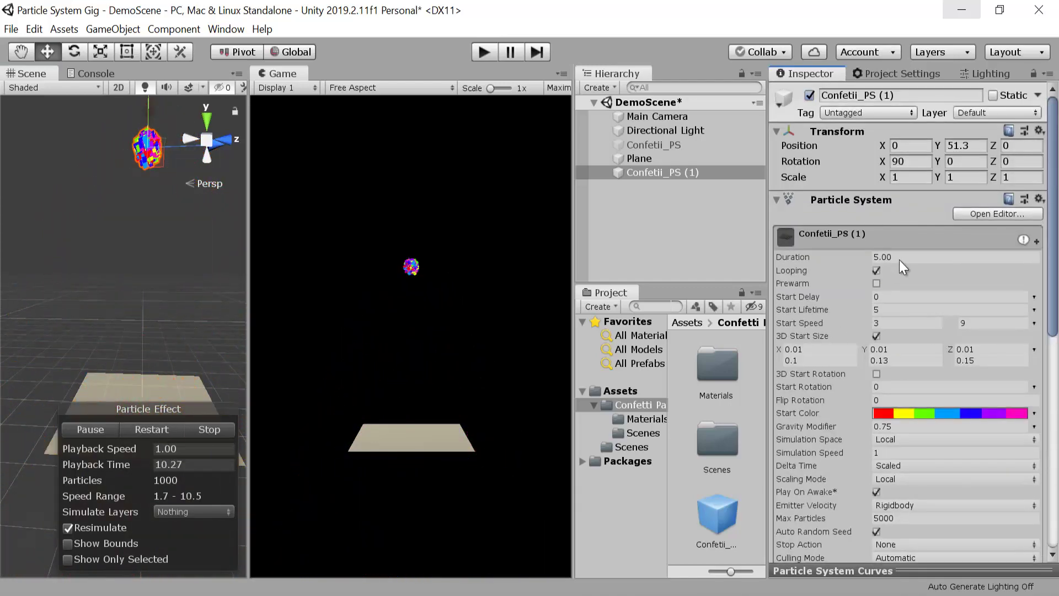
type("10")
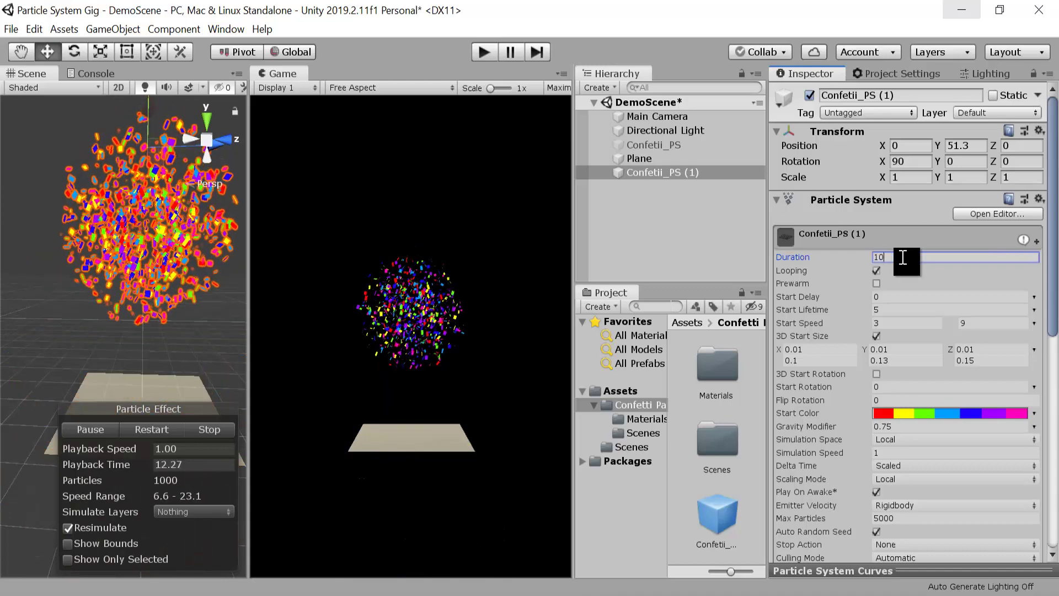
left_click(918, 310)
key("BackSpace")
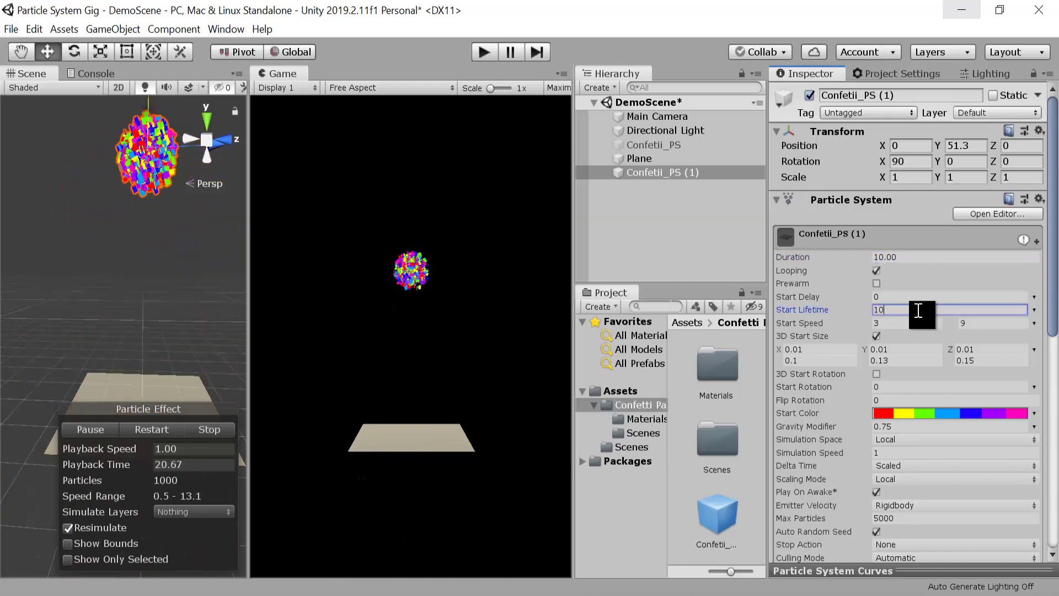
type("10")
Set the Start Speed range of Confetii_PS (1) to 0.1–15 and restart the preview.
left_click(889, 323)
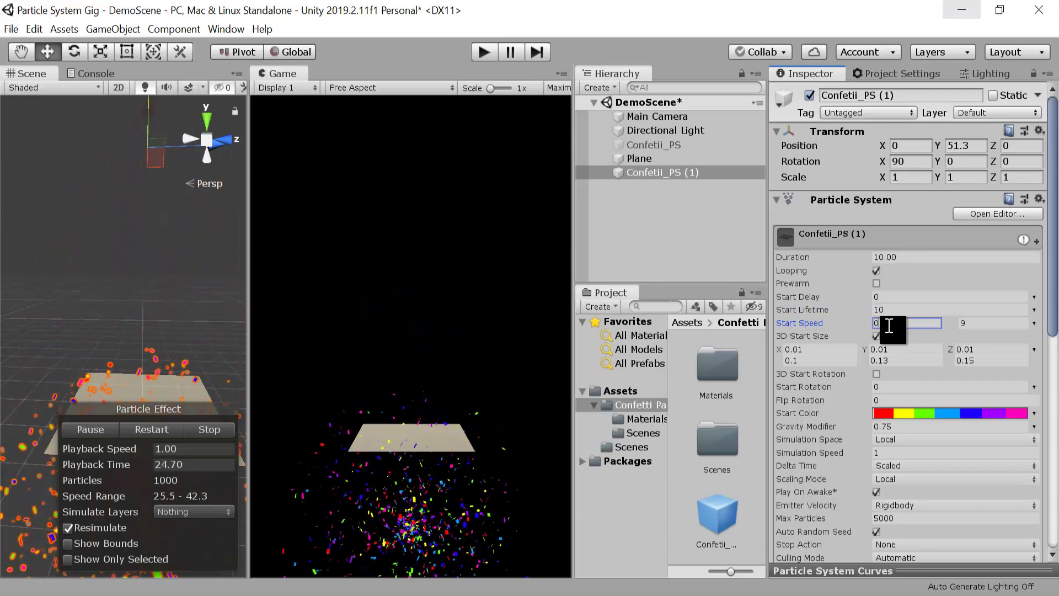
type("0.1")
left_click(983, 323)
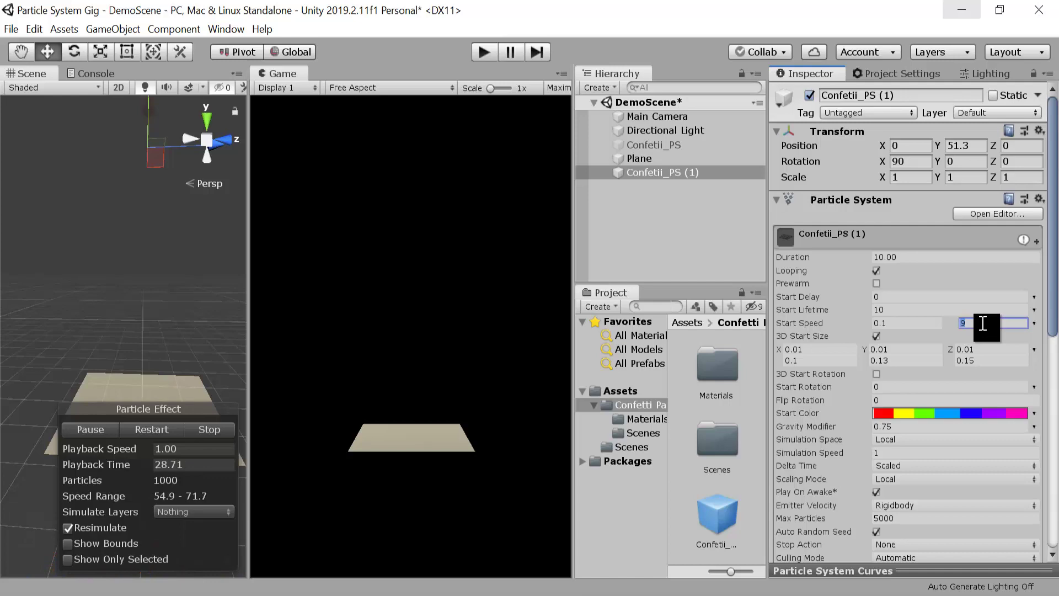
key("Return")
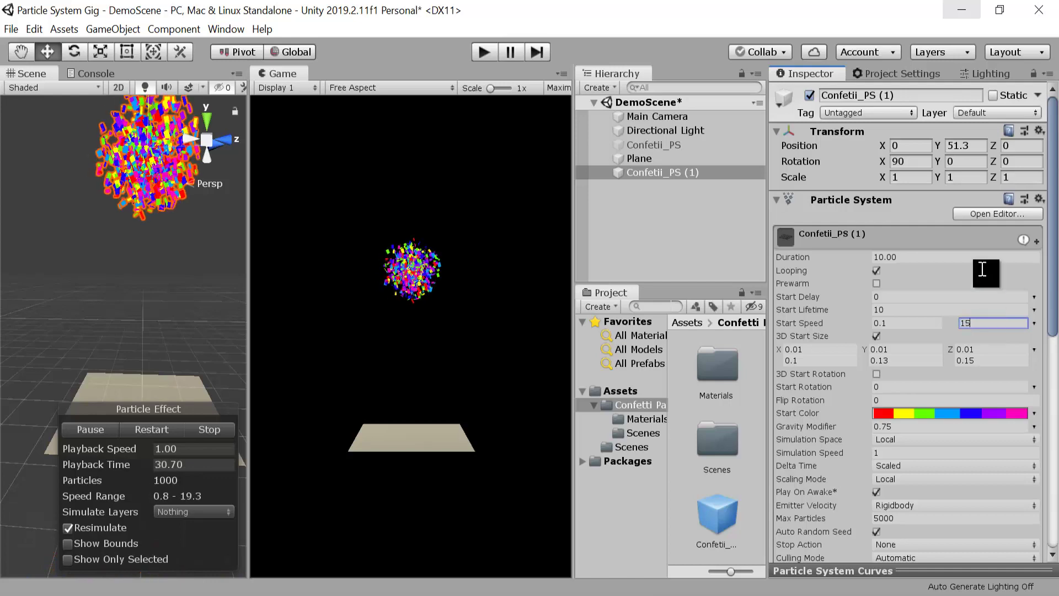
left_click(153, 432)
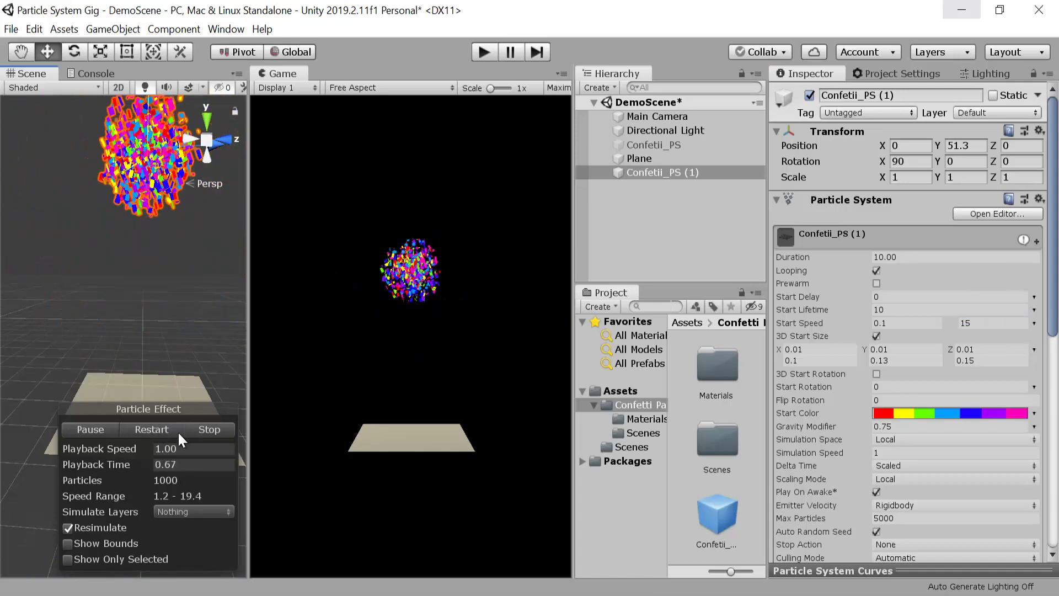
Set the maximum Rotation over Lifetime to 360 on the X, Y and Z axes.
scroll(975, 427, "down", 10)
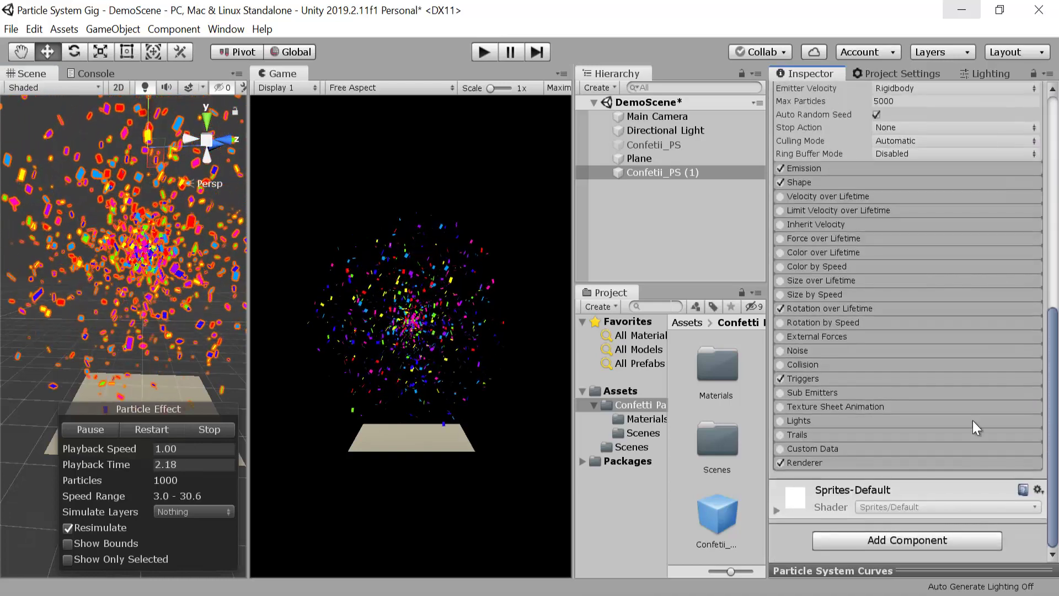
left_click(859, 309)
left_click(821, 349)
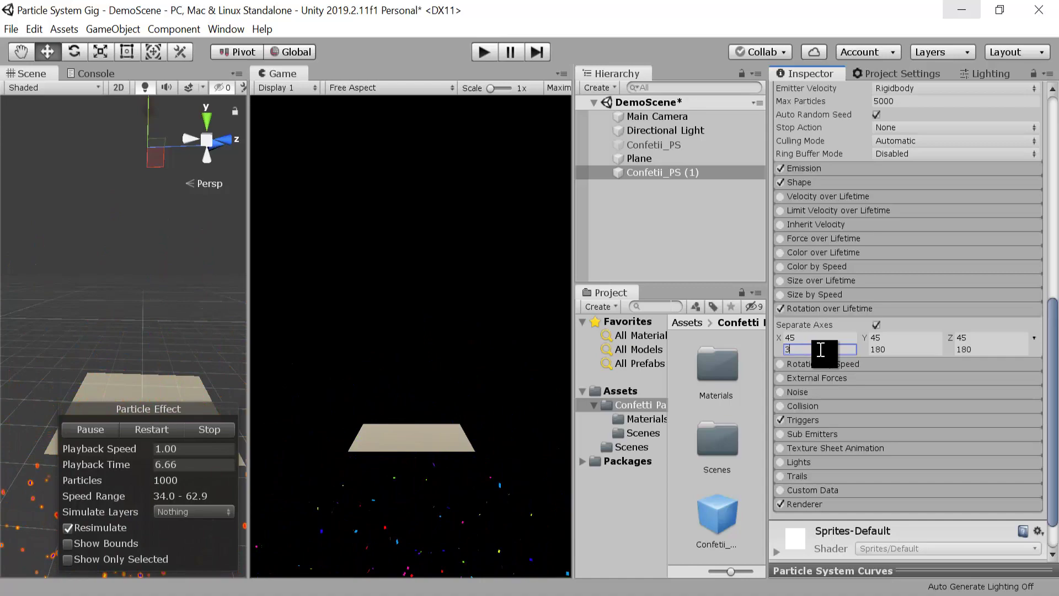
left_click(911, 349)
type("360")
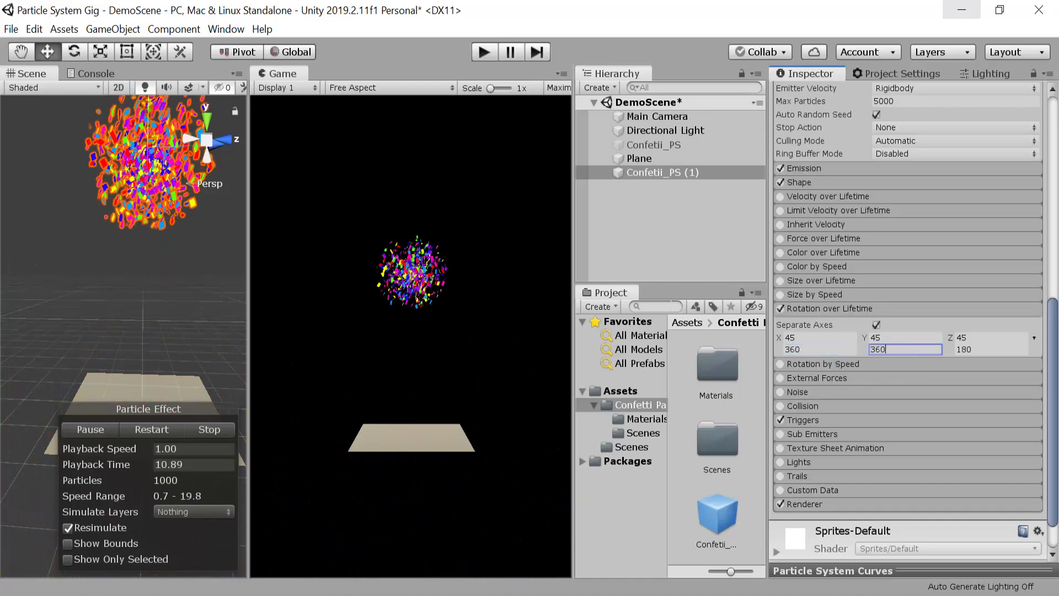
left_click(1012, 349)
type("3")
key("Return")
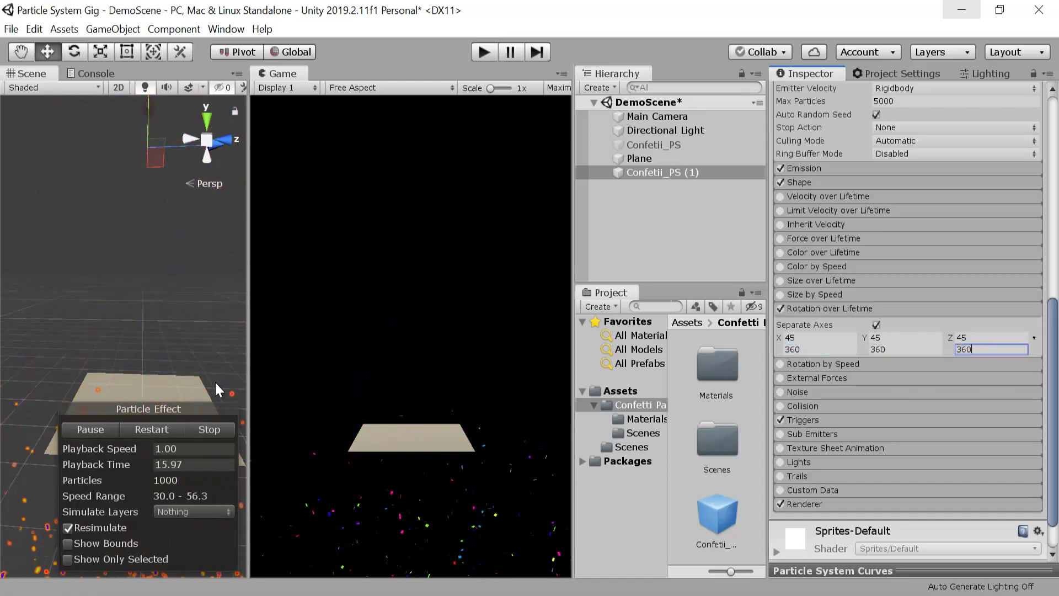
Adjust the red key of the Start Color gradient to FB0000 and close the colour and gradient editors.
scroll(907, 320, "up", 5)
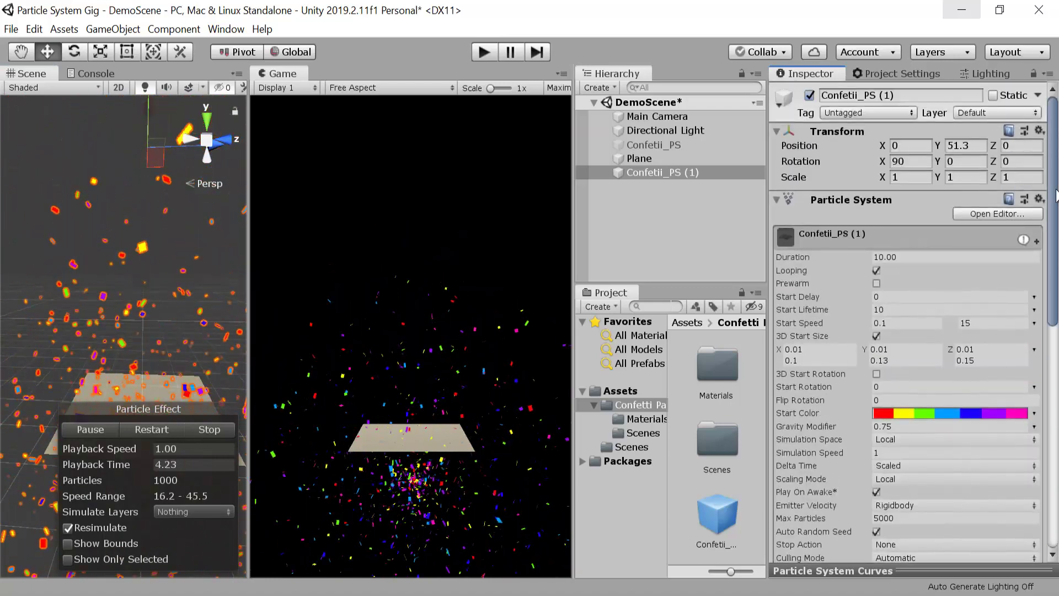
scroll(907, 320, "down", 6)
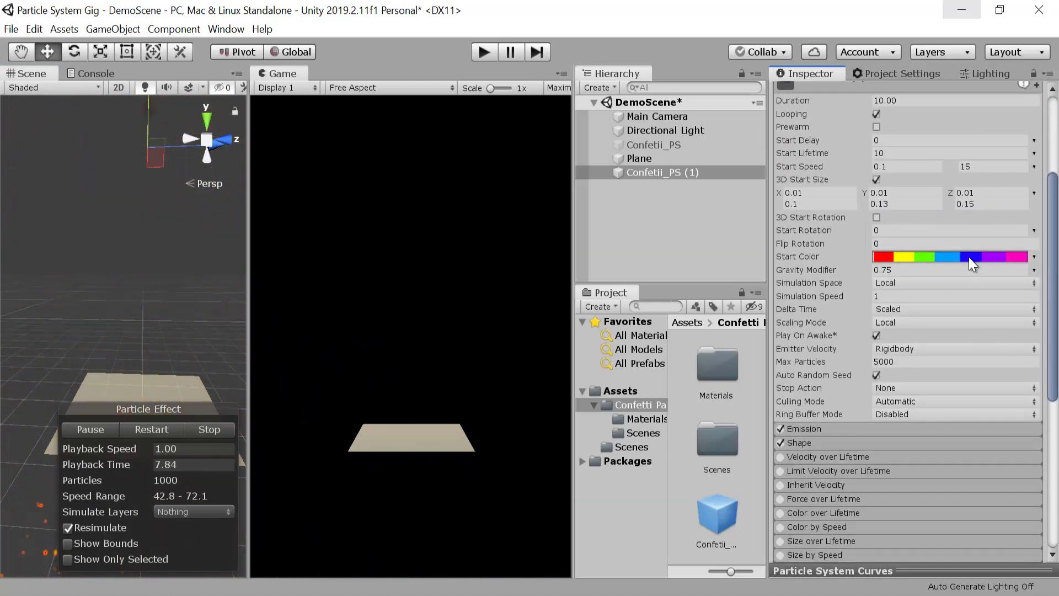
left_click(968, 258)
left_click(608, 140)
left_click(660, 163)
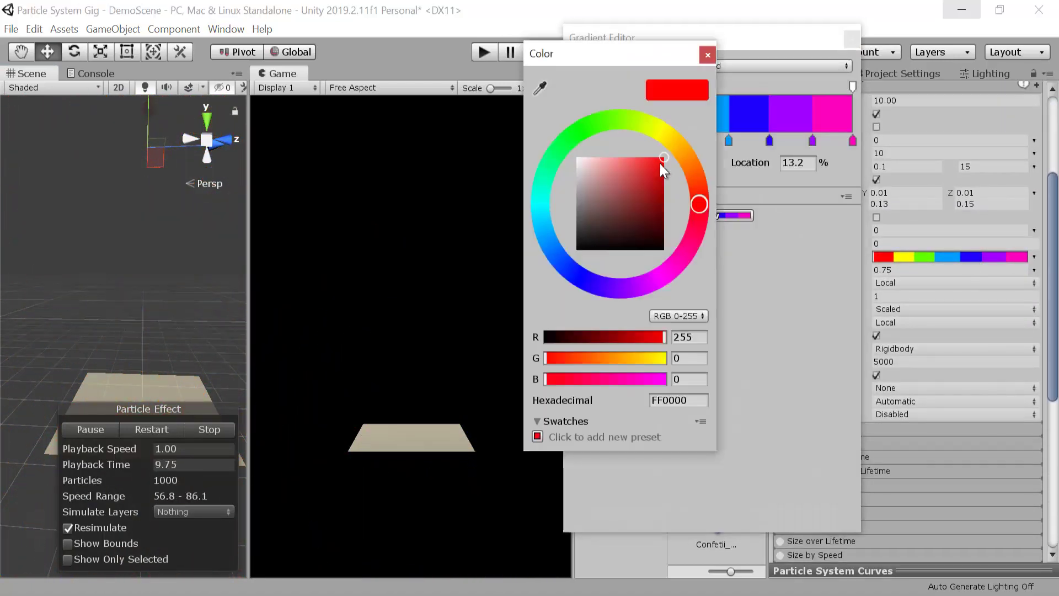
left_click_drag(620, 150, 573, 251)
mouse_move(612, 200)
left_mouse_down()
mouse_move(659, 181)
mouse_move(682, 181)
mouse_move(687, 194)
mouse_move(699, 154)
left_mouse_up()
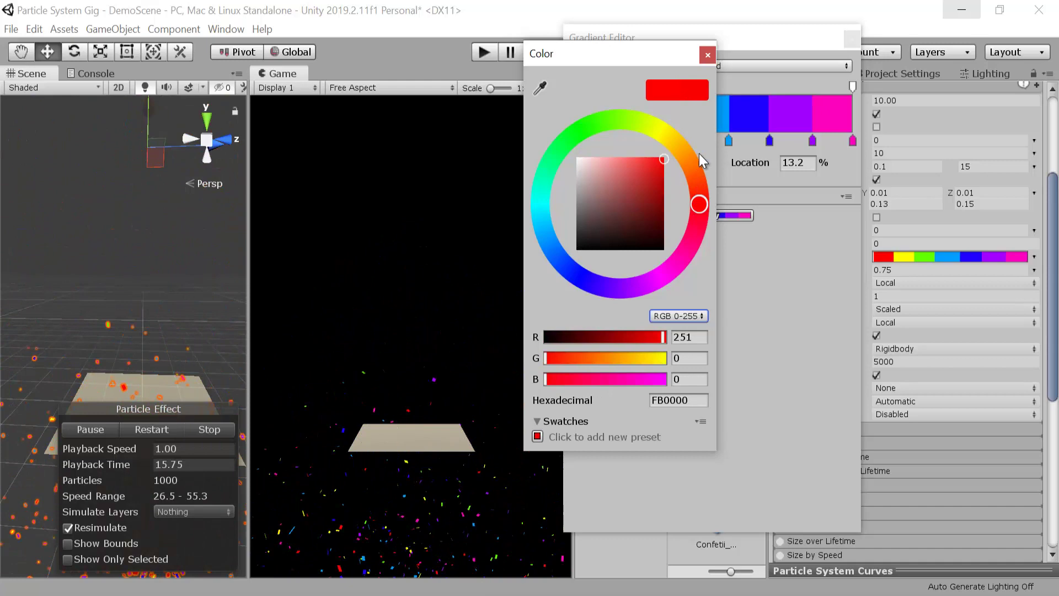
left_click(706, 54)
left_click(852, 40)
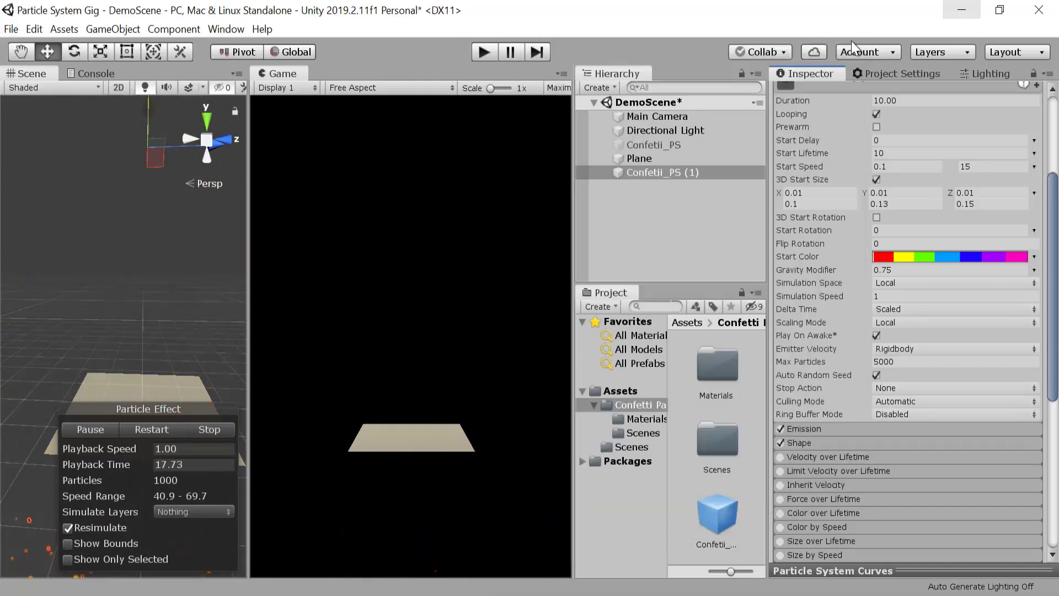
Expand the Renderer settings and assign the Plane as the collider in the Triggers module.
scroll(910, 331, "up", 3)
scroll(910, 331, "down", 10)
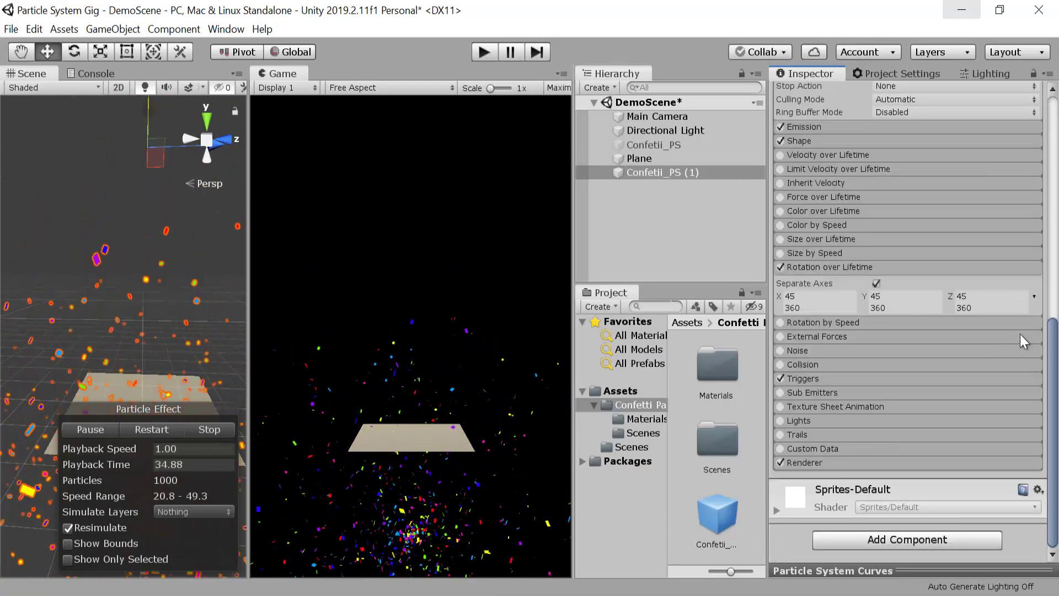
left_click(872, 463)
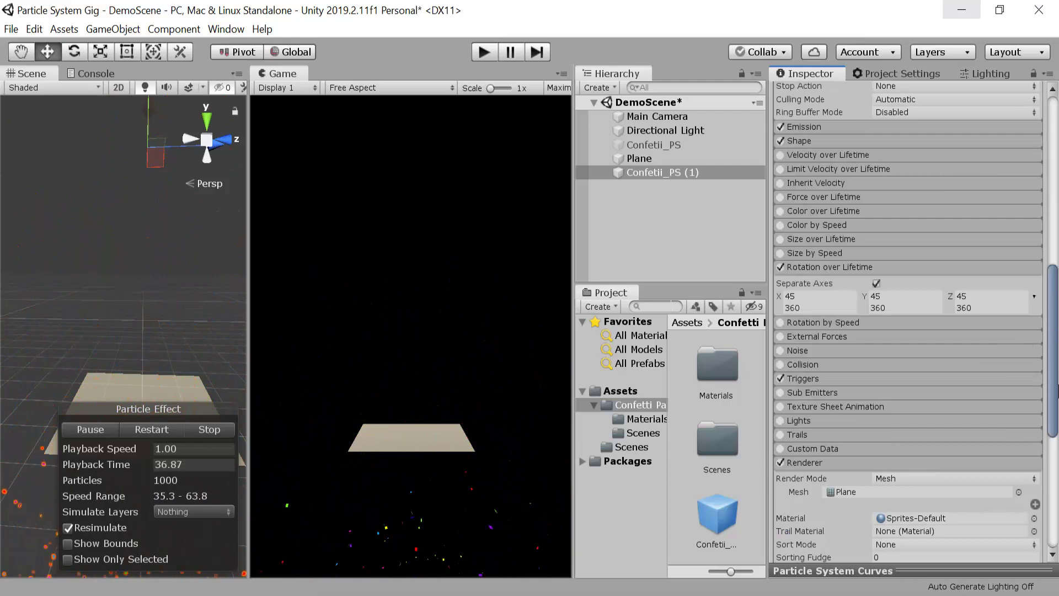
scroll(949, 439, "down", 5)
scroll(949, 439, "up", 6)
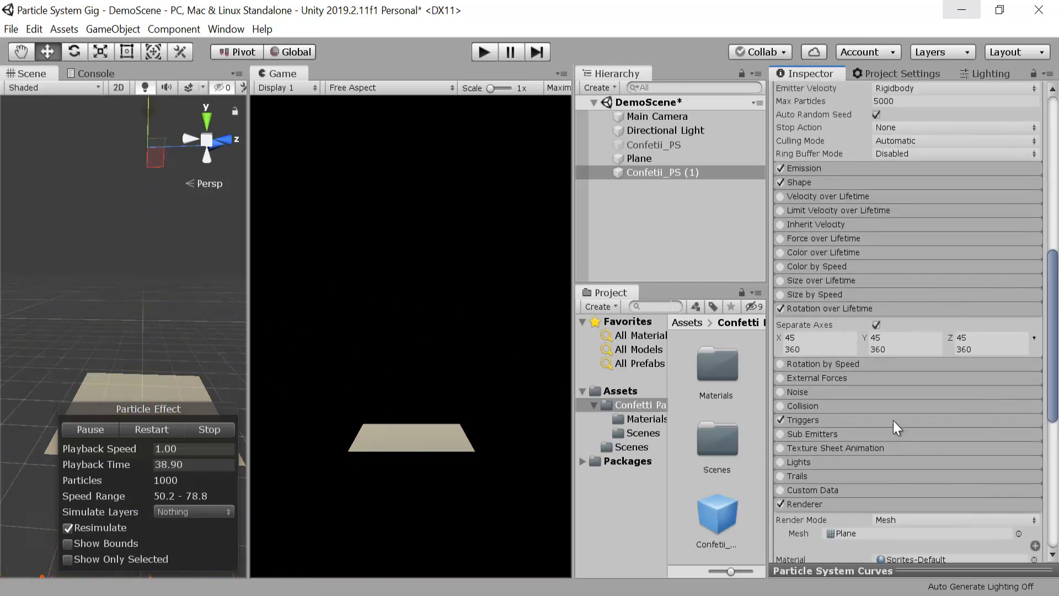
left_click(892, 420)
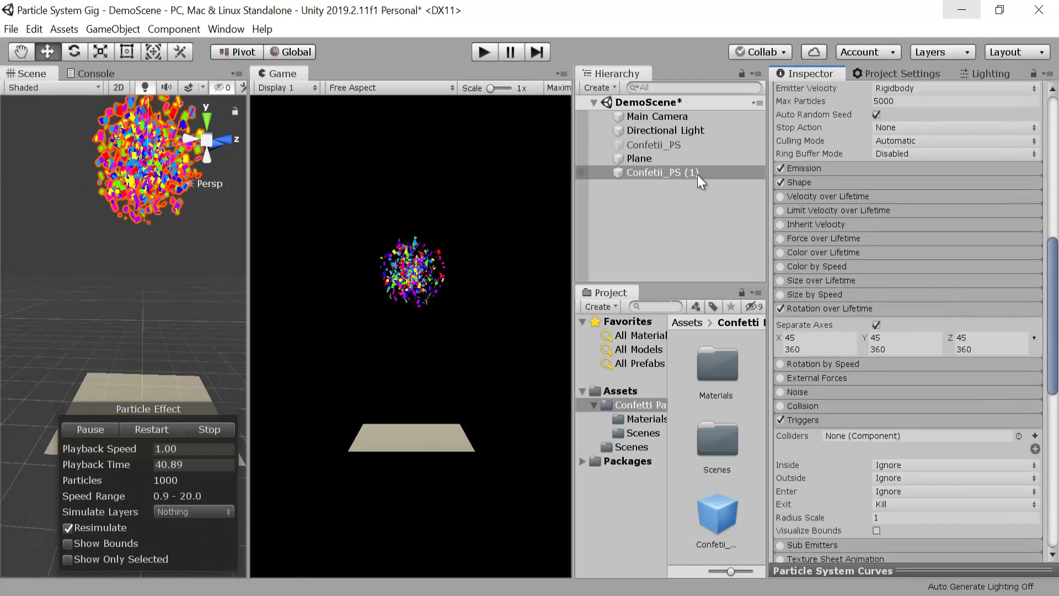
left_click_drag(697, 174, 879, 432)
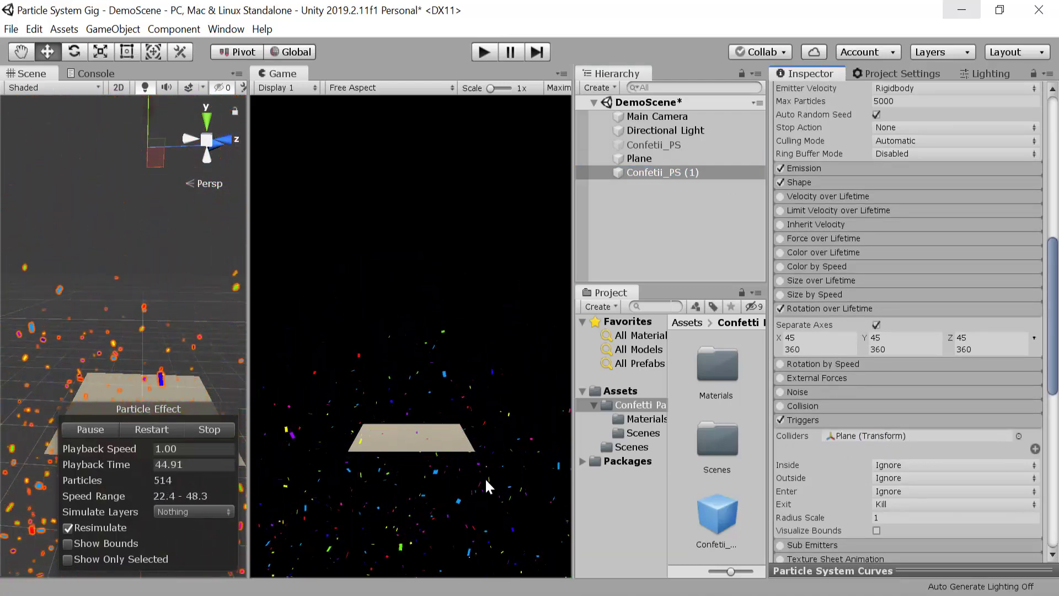
Turn off Looping for Confetii_PS (1) and replay the confetti burst preview from a changed scene view.
scroll(859, 275, "up", 10)
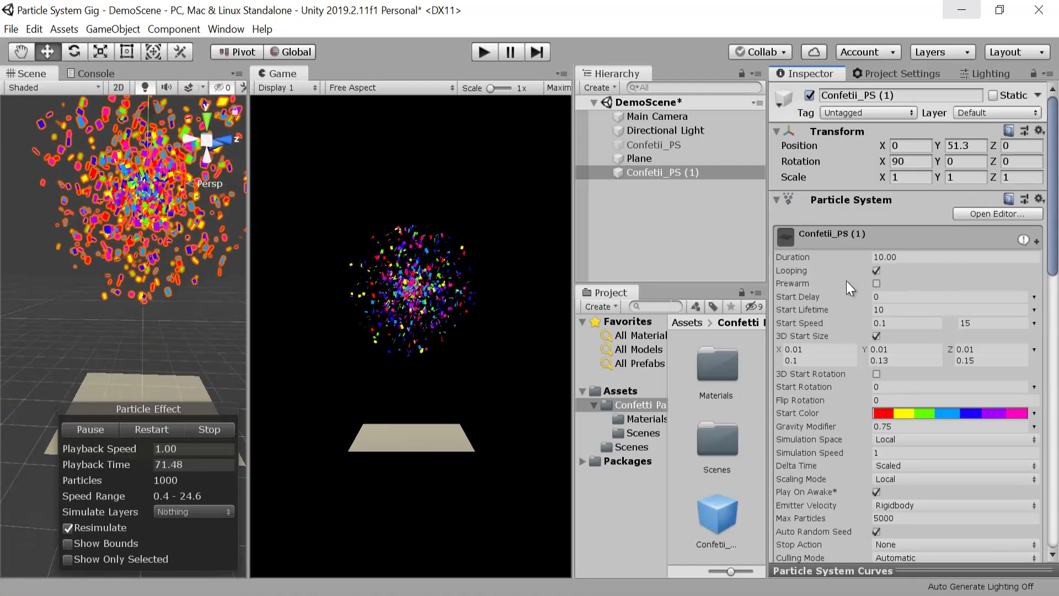
left_click(876, 271)
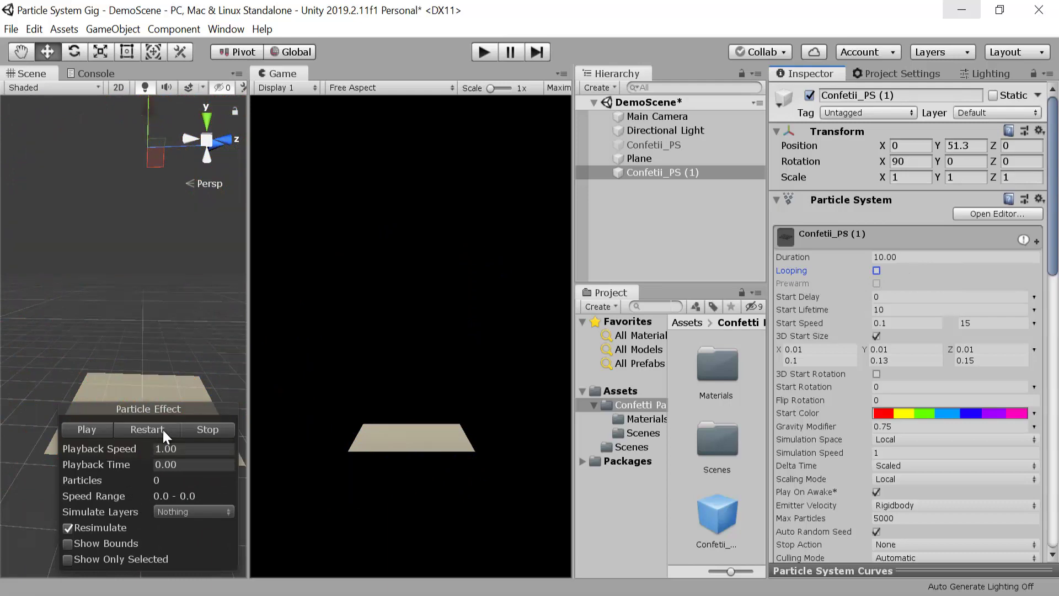
left_click_drag(148, 319, 136, 273, "alt")
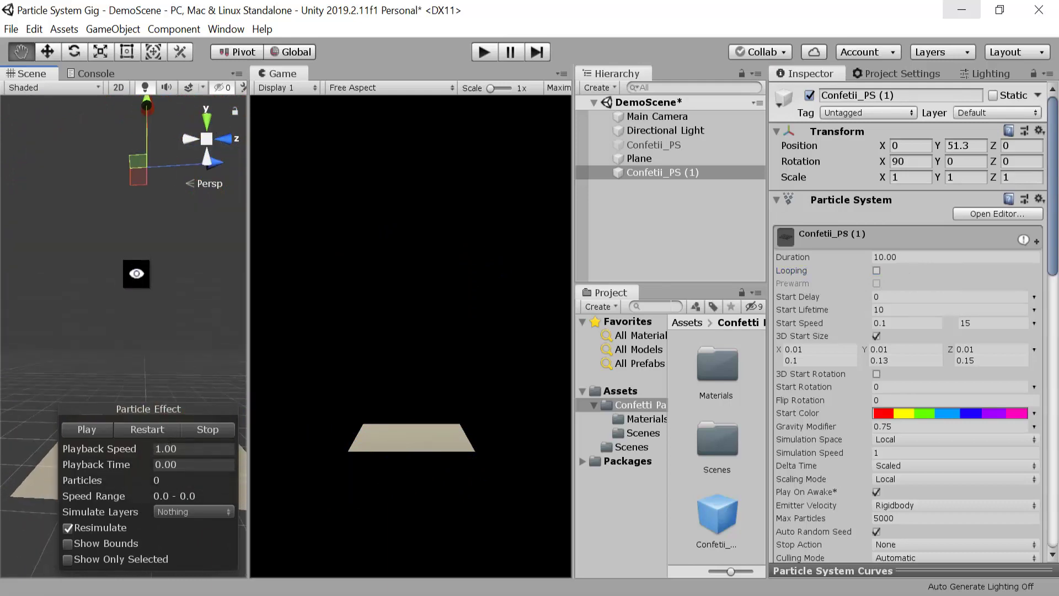
left_click(160, 428)
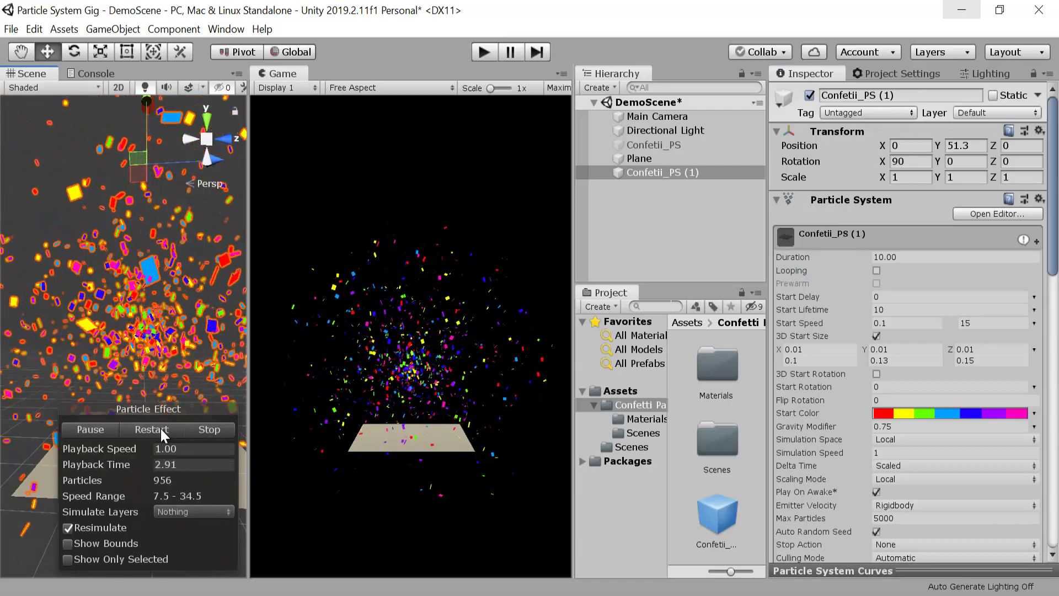
left_click(161, 429)
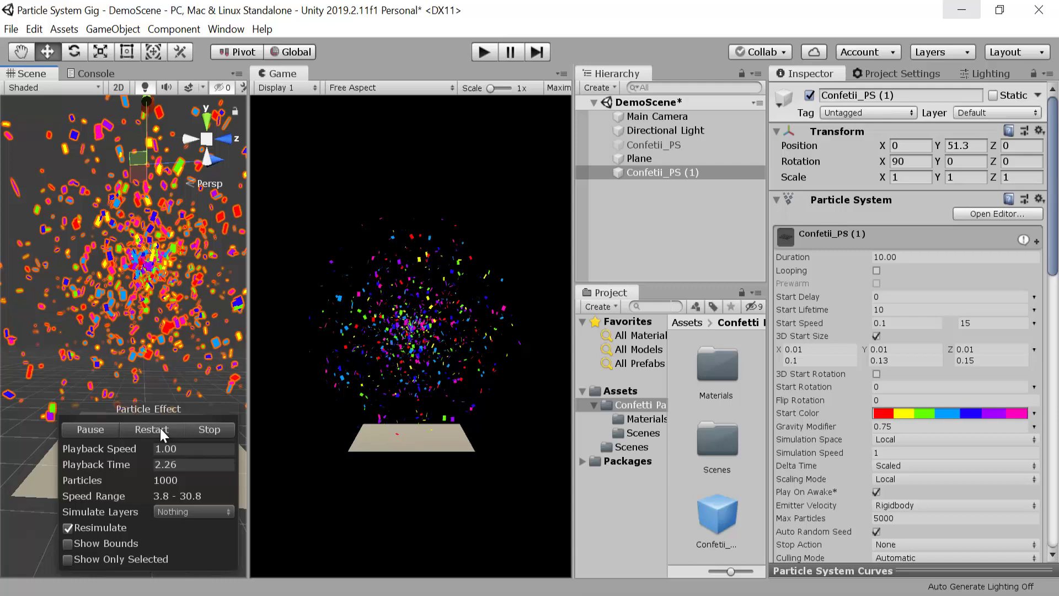
left_click(209, 429)
left_click_drag(1056, 170, 1056, 128)
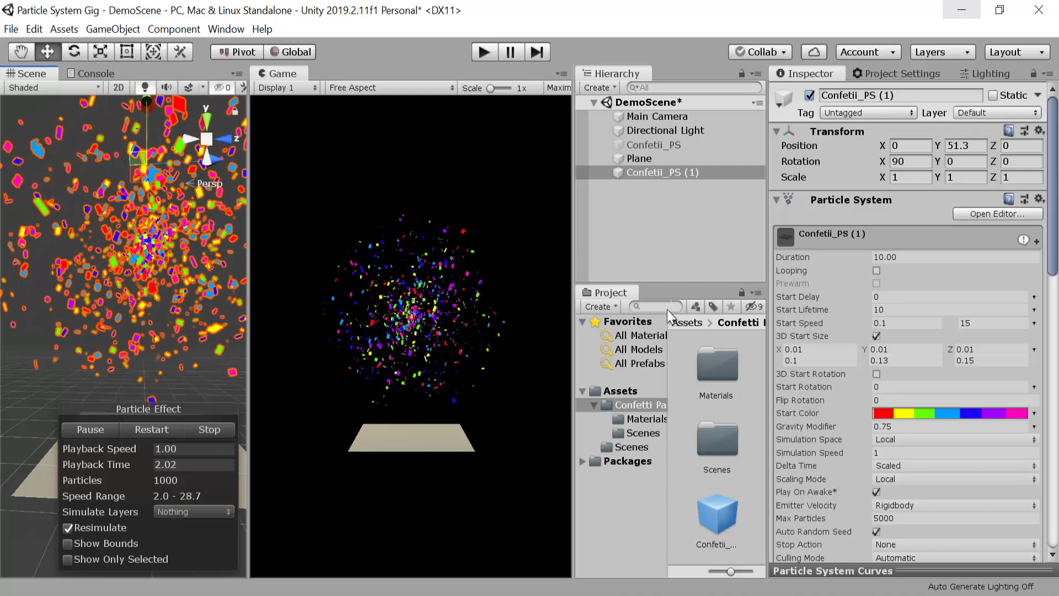
Move the Main Camera closer to the plane along Z, reselect Confetii_PS (1) and stop its preview.
left_click(723, 121)
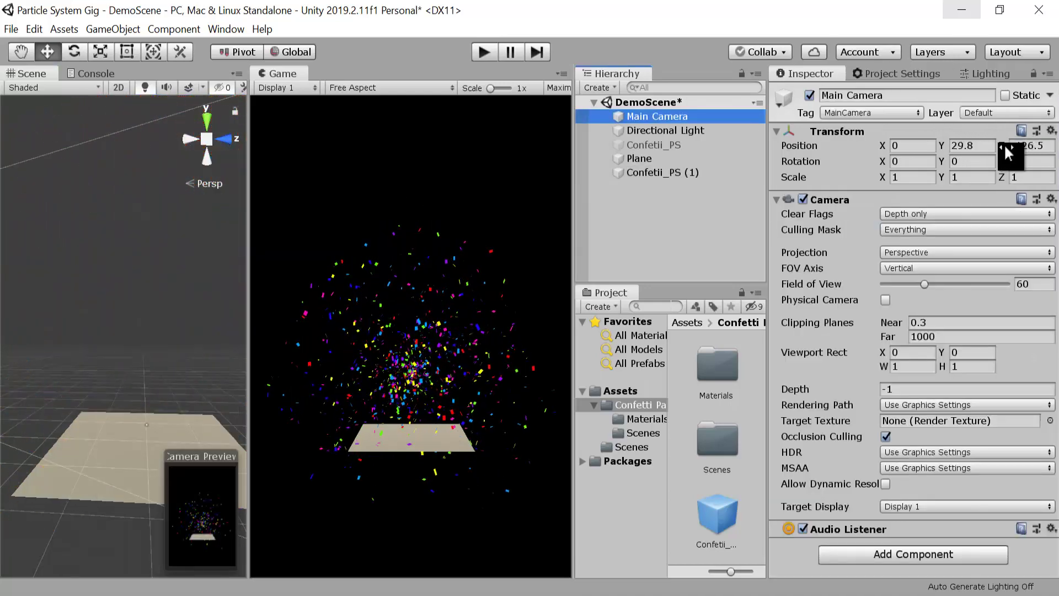
left_click(1002, 146)
left_click_drag(1001, 145, 338, 439)
left_click(661, 169)
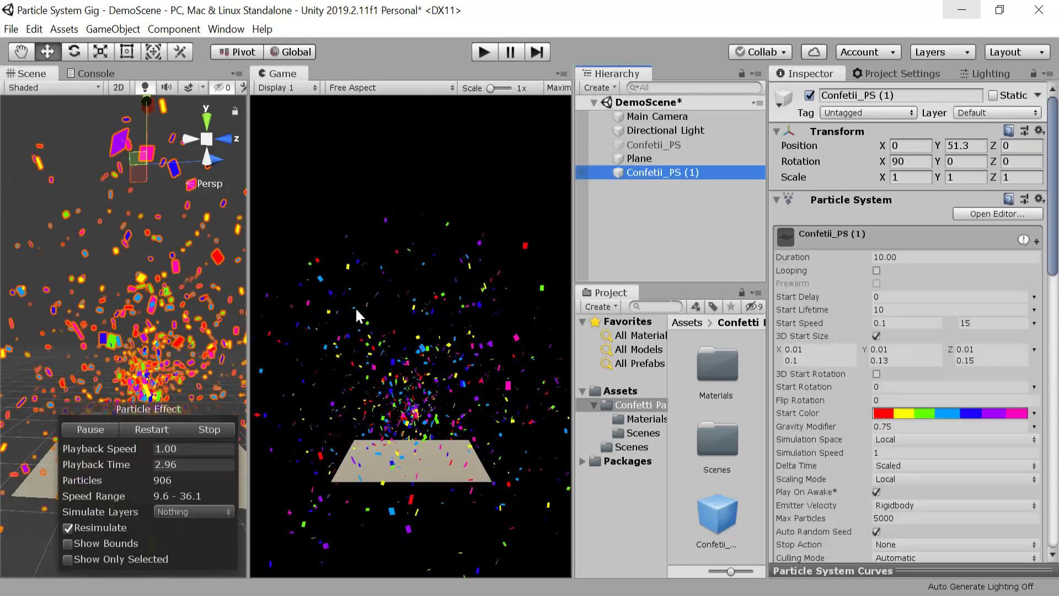
left_click(205, 429)
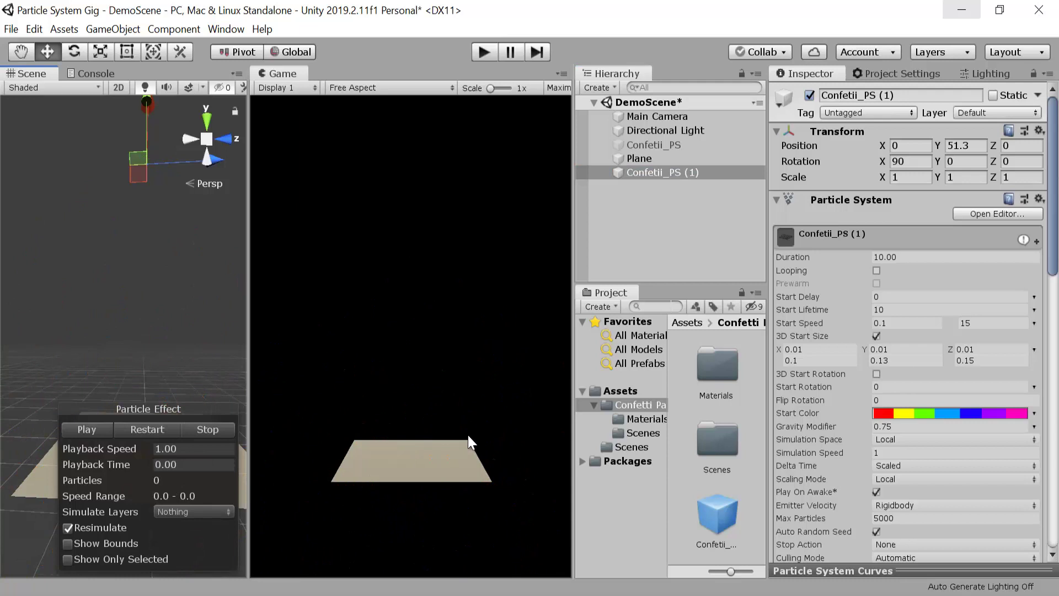